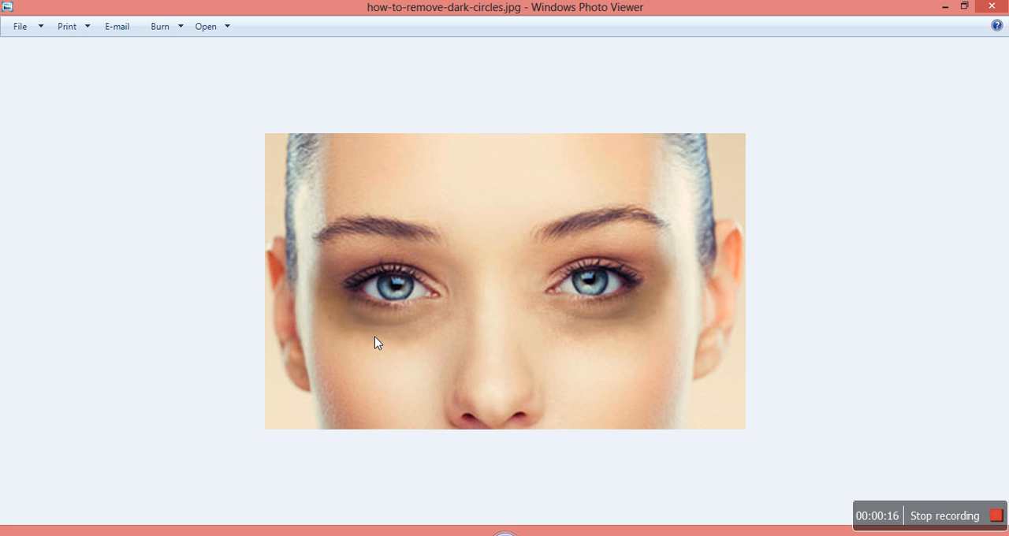
Step: View how-to-remove-dark-circle2s.jpg for comparison with how-to-remove-dark-circles.jpg, and switch to Photoshop
key("Left")
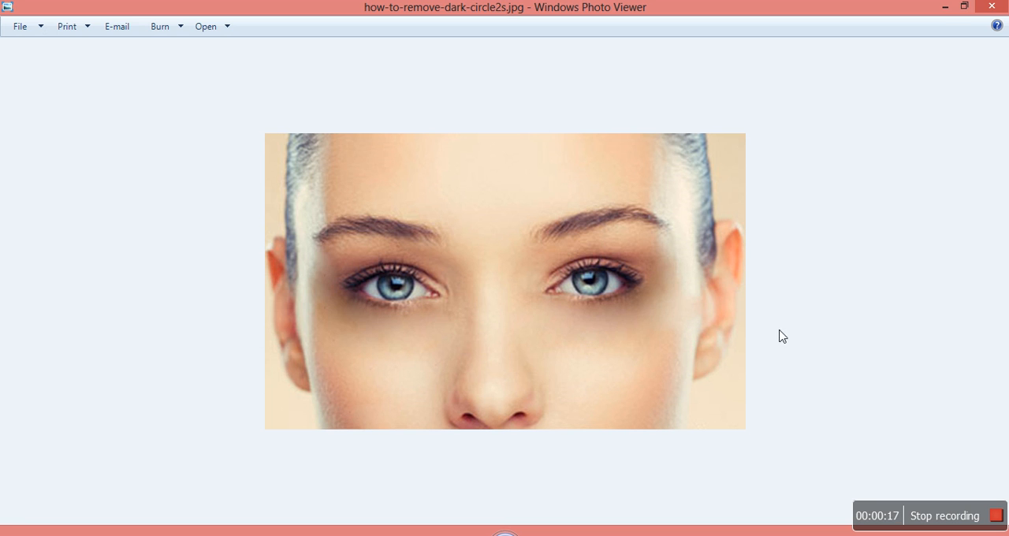
left_click(943, 8)
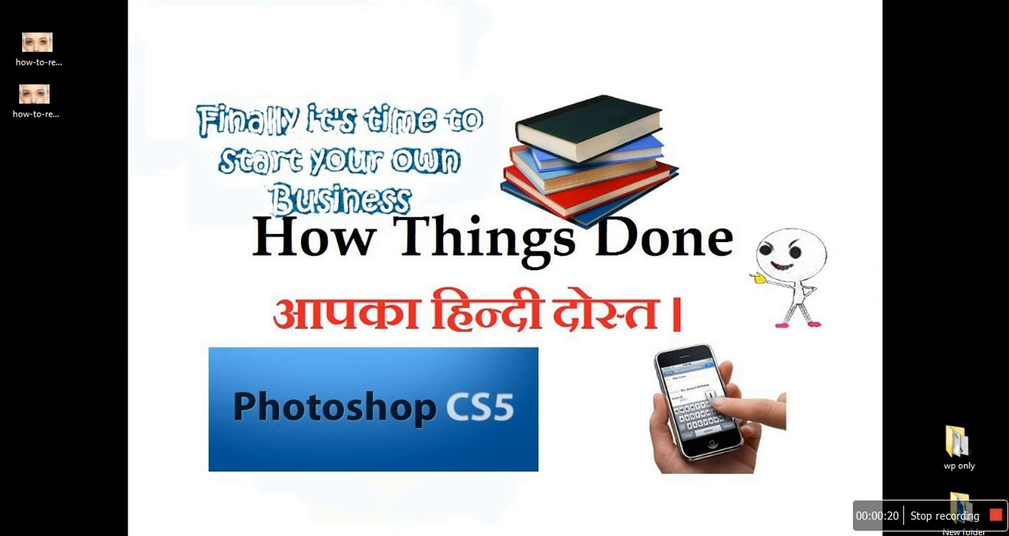
left_click(770, 505)
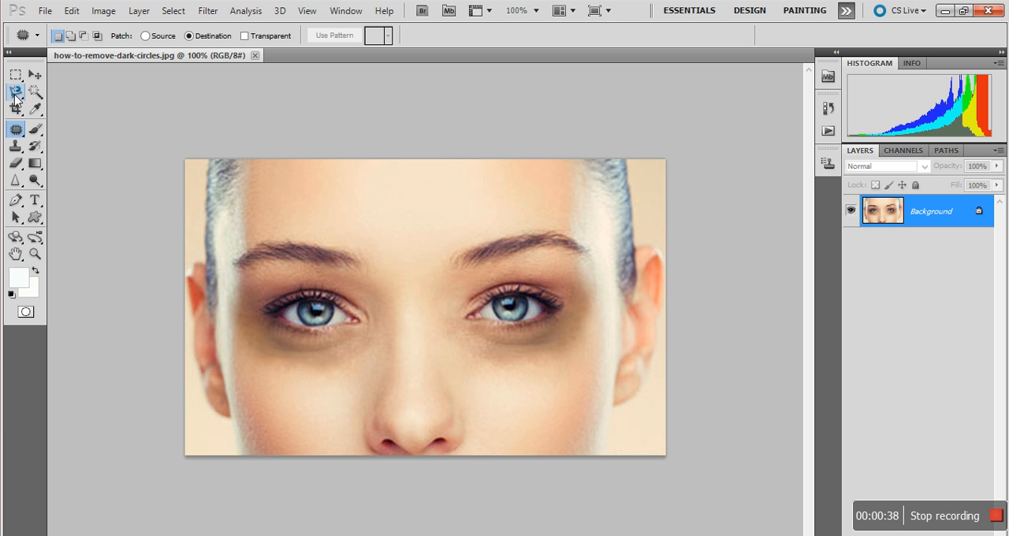
Step: With the Patch tool in Destination mode, outline a curved strip of clean cheek below the image's left eye and place it over the dark circle
left_click(18, 133)
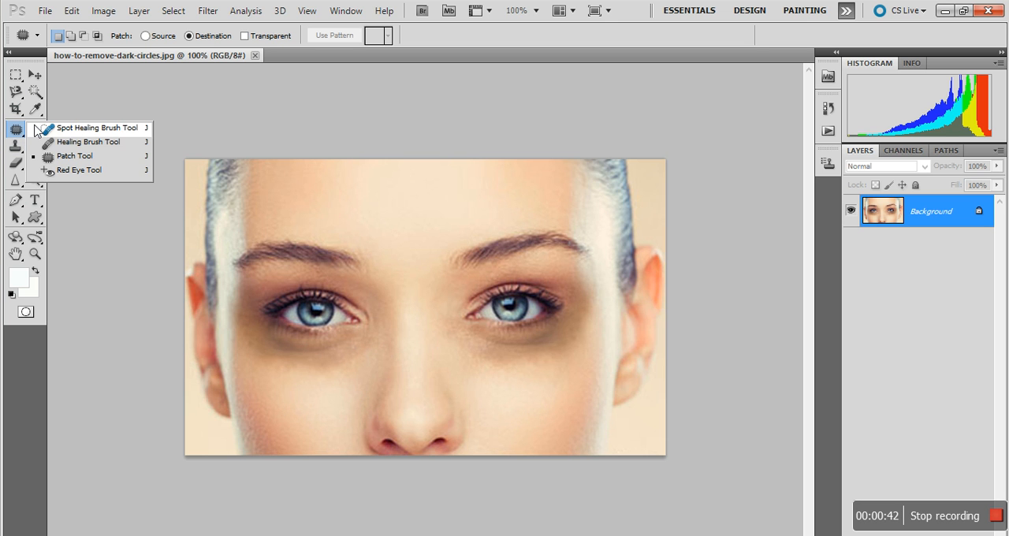
left_click(78, 156)
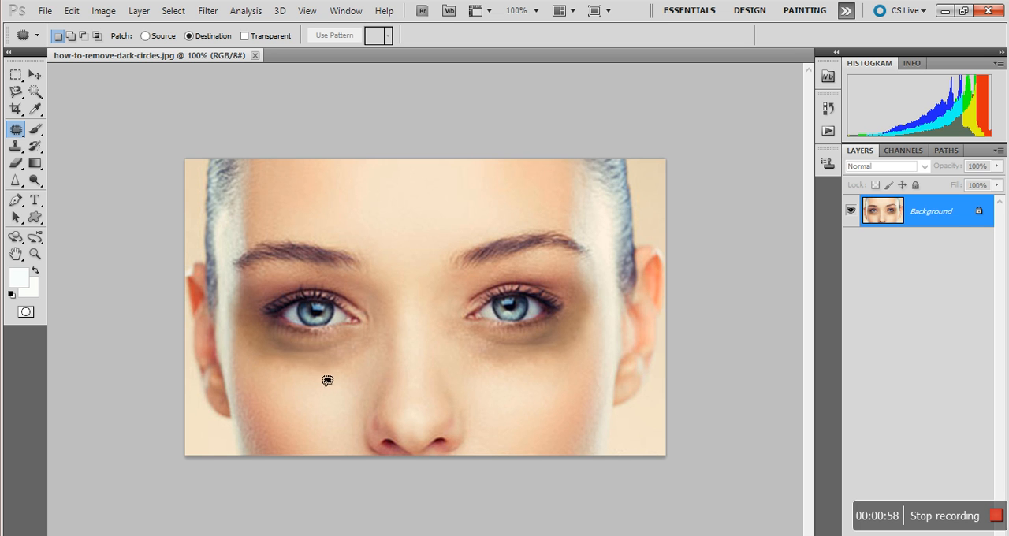
mouse_move(346, 367)
left_mouse_down()
mouse_move(265, 366)
mouse_move(269, 379)
mouse_move(305, 394)
mouse_move(361, 380)
left_mouse_up()
left_click_drag(350, 372, 350, 373)
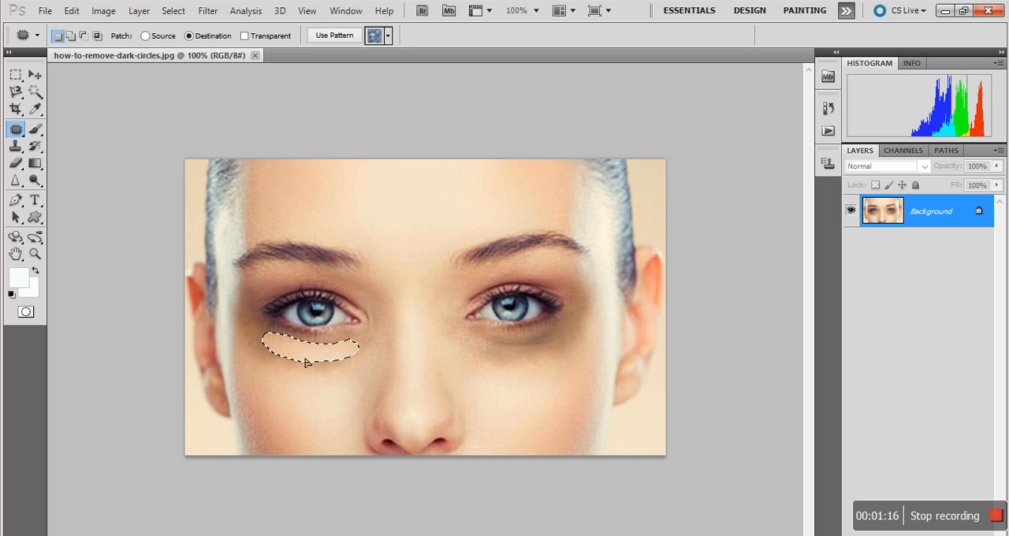
Step: Repeat the patch with the same curved selection to even out the skin beneath the image's left eye and on the upper cheek
left_click_drag(305, 359, 305, 361)
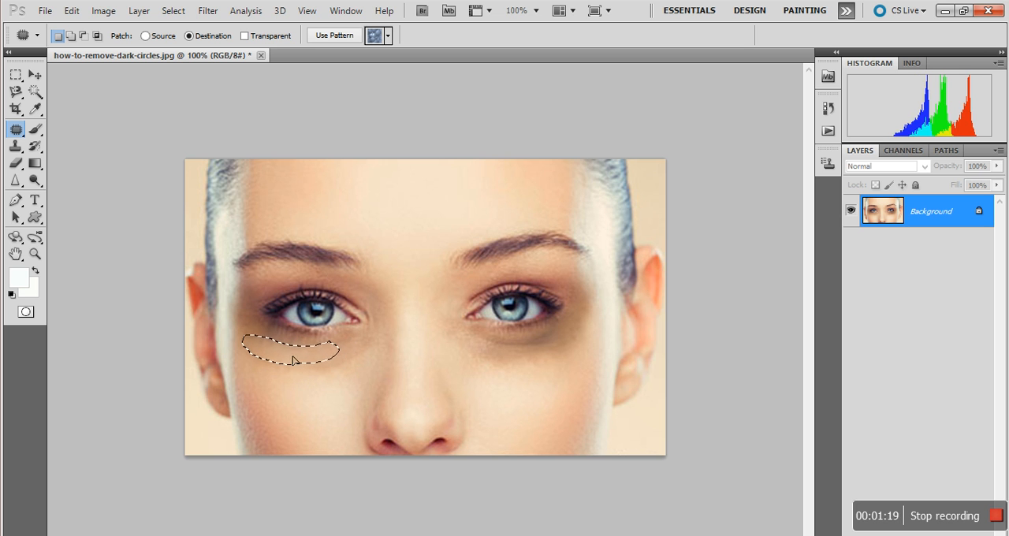
left_click_drag(329, 357, 344, 360)
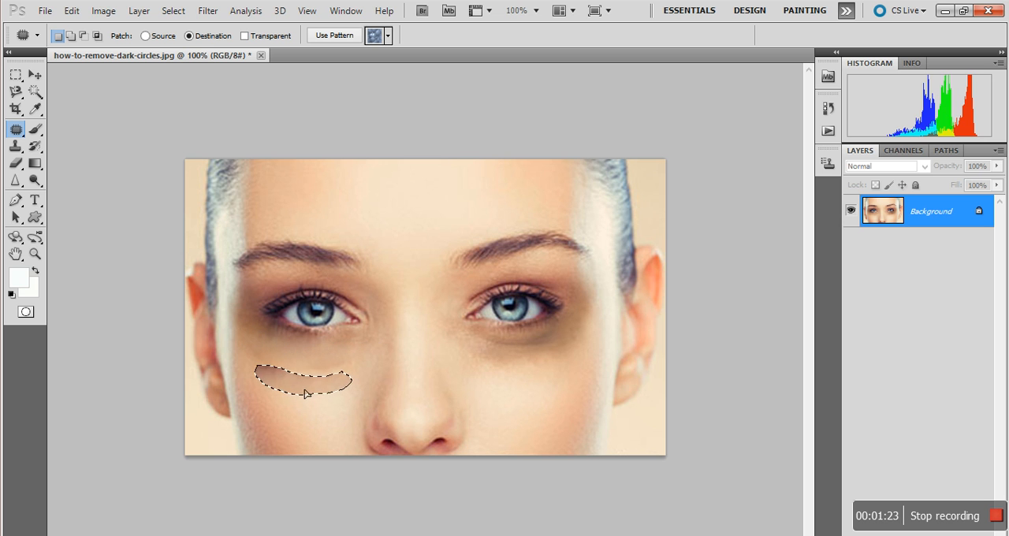
left_click_drag(308, 393, 306, 394)
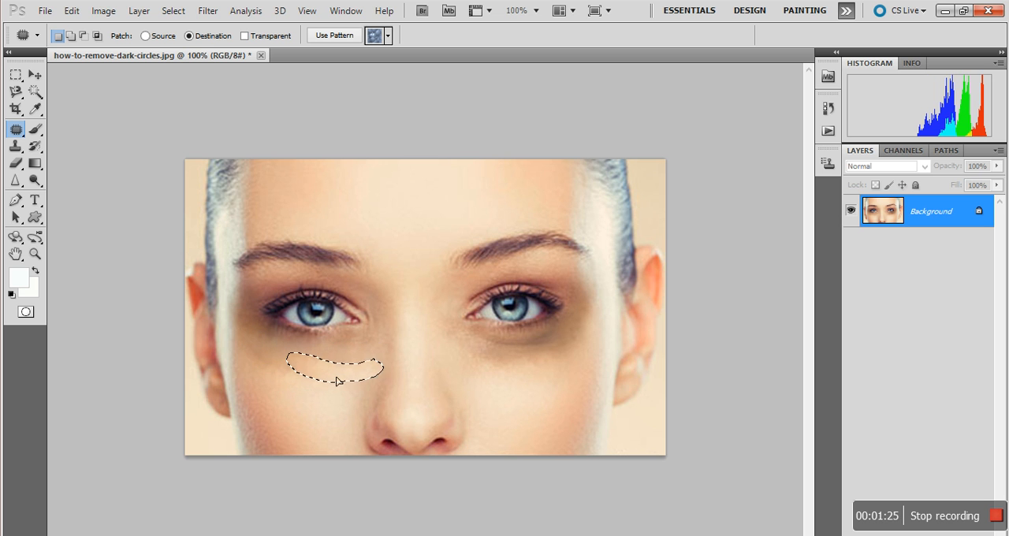
left_click_drag(301, 377, 298, 377)
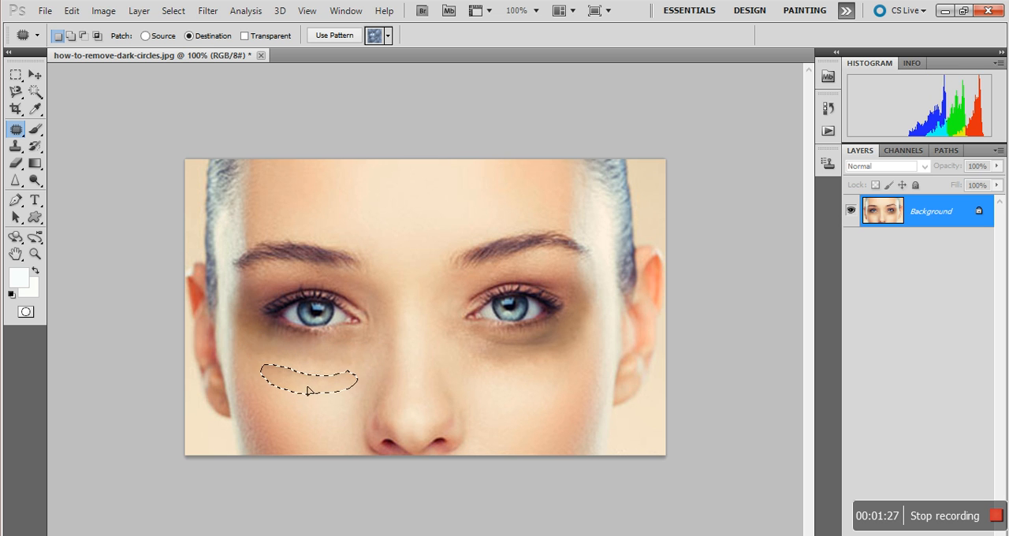
Step: Set the curved cheek selection to be used as the patch destination
right_click(306, 389)
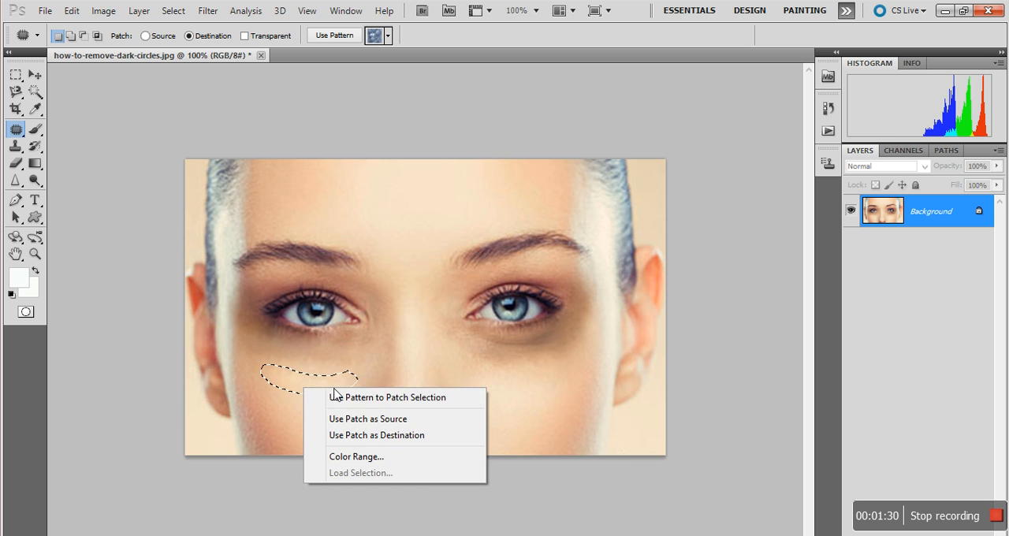
left_click(376, 436)
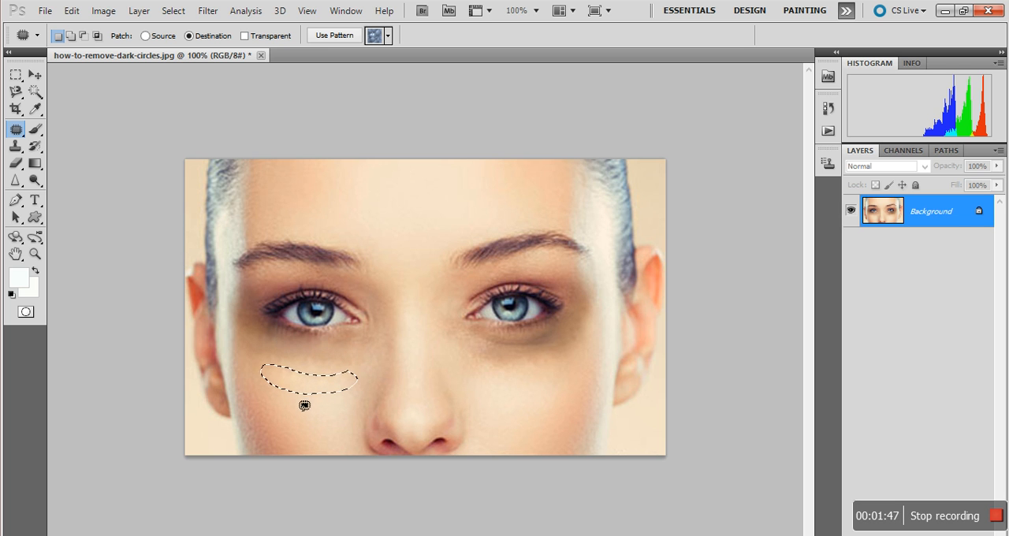
right_click(309, 388)
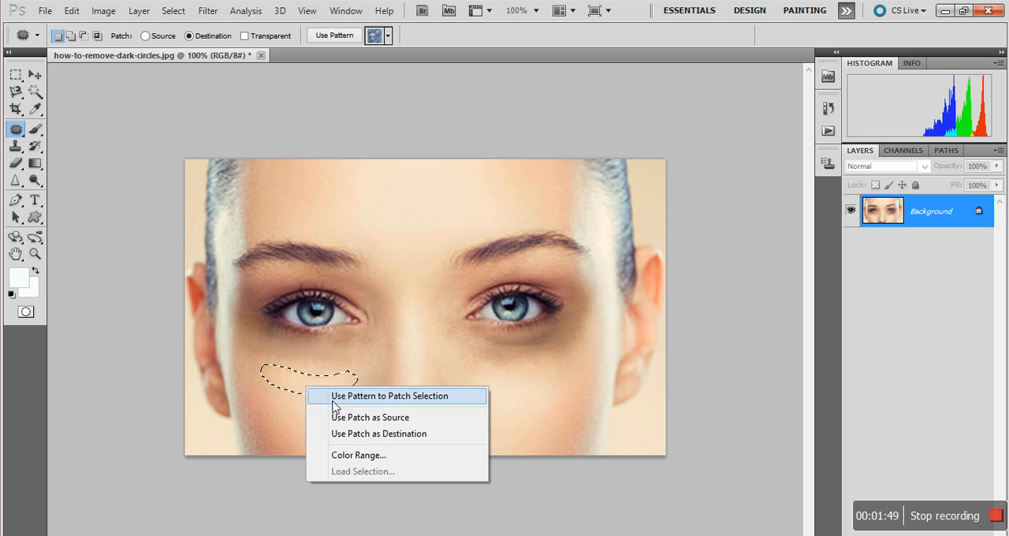
left_click(360, 434)
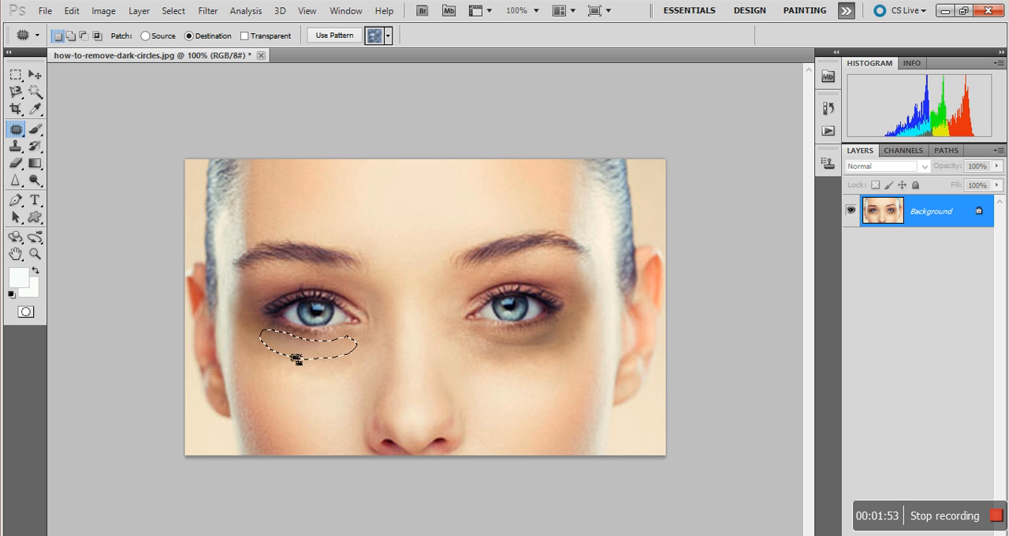
Step: Patch the remaining shadow along the lower lid of the image's left eye with the curved selection, and deselect
left_click_drag(275, 350, 272, 348)
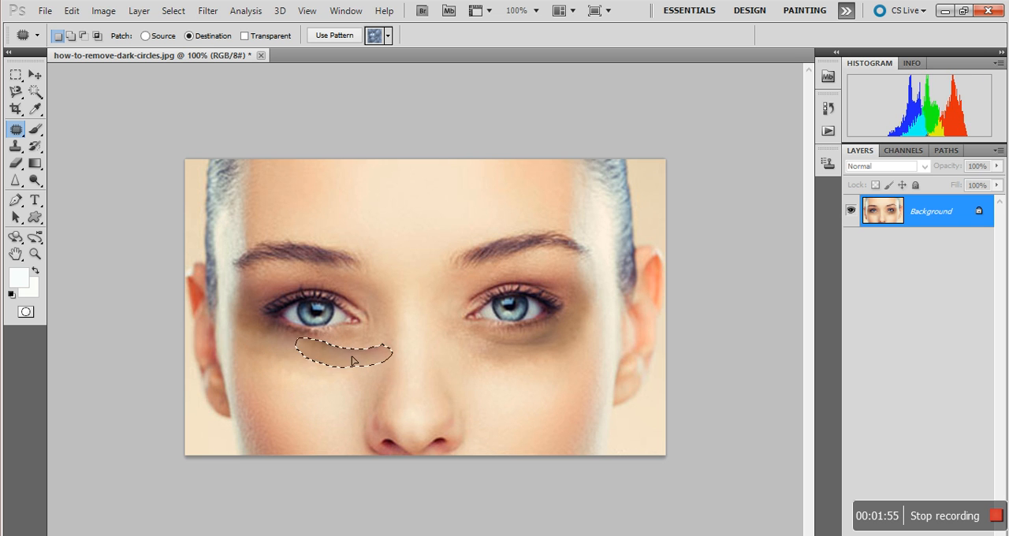
left_click_drag(359, 359, 307, 368)
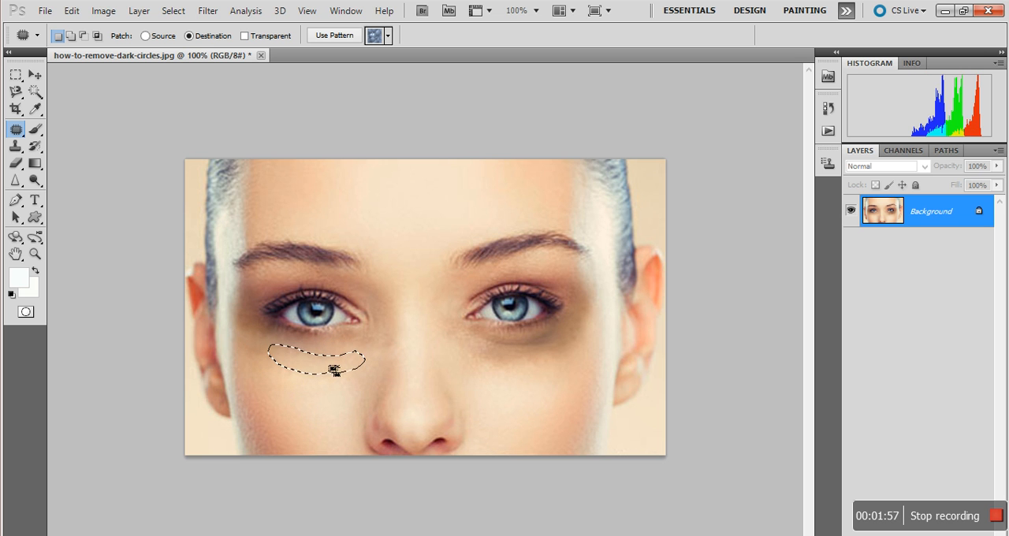
key("ctrl+d")
Step: Outline small areas of clean cheek and patch them over the leftover dark spots under the image's left eye, and deselect
mouse_move(319, 399)
left_mouse_down()
mouse_move(301, 408)
mouse_move(324, 411)
mouse_move(268, 341)
mouse_move(339, 350)
mouse_move(342, 385)
mouse_move(358, 387)
mouse_move(348, 373)
left_mouse_up()
mouse_move(349, 380)
left_mouse_down()
mouse_move(357, 346)
mouse_move(328, 345)
mouse_move(292, 361)
mouse_move(295, 343)
mouse_move(311, 357)
mouse_move(297, 359)
mouse_move(276, 333)
left_mouse_up()
mouse_move(328, 381)
left_mouse_down()
mouse_move(318, 371)
mouse_move(329, 397)
mouse_move(338, 389)
mouse_move(330, 377)
mouse_move(323, 384)
mouse_move(253, 345)
mouse_move(260, 336)
mouse_move(327, 355)
mouse_move(315, 394)
mouse_move(345, 391)
mouse_move(287, 345)
mouse_move(255, 345)
left_mouse_up()
mouse_move(309, 368)
left_mouse_down()
mouse_move(304, 392)
mouse_move(320, 402)
mouse_move(331, 397)
mouse_move(327, 383)
mouse_move(313, 371)
mouse_move(312, 387)
mouse_move(277, 342)
mouse_move(317, 357)
left_mouse_up()
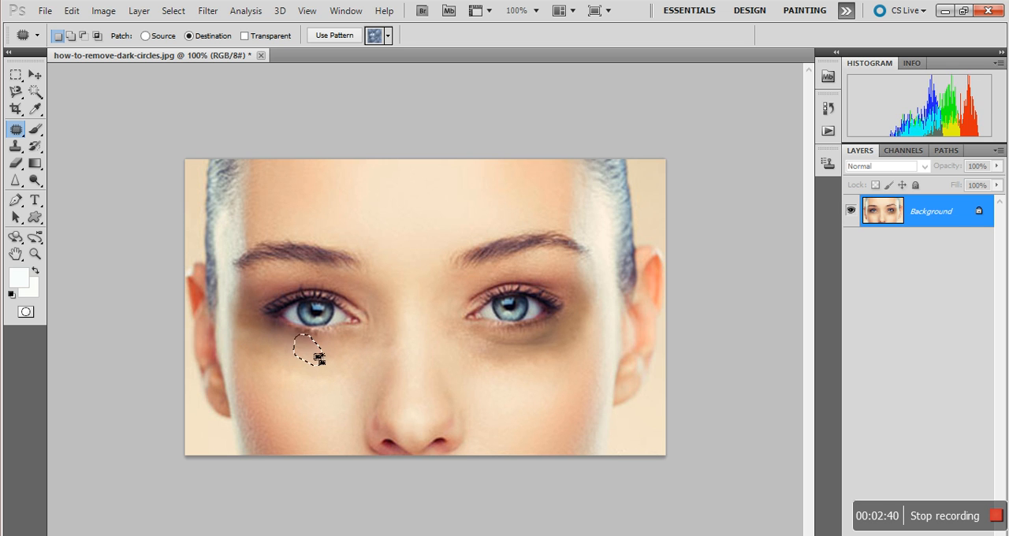
left_click(336, 395)
Step: Patch the dark circle under the image's right eye with small areas of clean cheek skin, and deselect
mouse_move(536, 383)
left_mouse_down()
mouse_move(512, 384)
mouse_move(501, 395)
mouse_move(506, 410)
mouse_move(541, 413)
mouse_move(549, 394)
mouse_move(522, 384)
mouse_move(525, 395)
mouse_move(522, 369)
mouse_move(500, 365)
mouse_move(590, 337)
left_mouse_up()
mouse_move(529, 368)
left_mouse_down()
mouse_move(514, 385)
mouse_move(551, 396)
mouse_move(526, 370)
mouse_move(548, 352)
mouse_move(486, 359)
mouse_move(568, 357)
mouse_move(586, 336)
left_mouse_up()
left_click(533, 381)
mouse_move(531, 381)
left_mouse_down()
mouse_move(523, 415)
mouse_move(549, 405)
mouse_move(552, 376)
mouse_move(527, 383)
mouse_move(563, 364)
mouse_move(586, 322)
mouse_move(577, 340)
mouse_move(506, 361)
mouse_move(475, 392)
mouse_move(477, 403)
mouse_move(511, 409)
mouse_move(524, 392)
mouse_move(506, 391)
mouse_move(526, 363)
mouse_move(508, 349)
mouse_move(583, 329)
mouse_move(515, 399)
mouse_move(534, 412)
mouse_move(554, 397)
mouse_move(558, 369)
mouse_move(530, 376)
mouse_move(583, 327)
left_mouse_up()
mouse_move(561, 368)
left_mouse_down()
mouse_move(519, 370)
mouse_move(518, 385)
mouse_move(555, 389)
mouse_move(572, 370)
mouse_move(561, 368)
mouse_move(562, 350)
mouse_move(507, 354)
left_mouse_up()
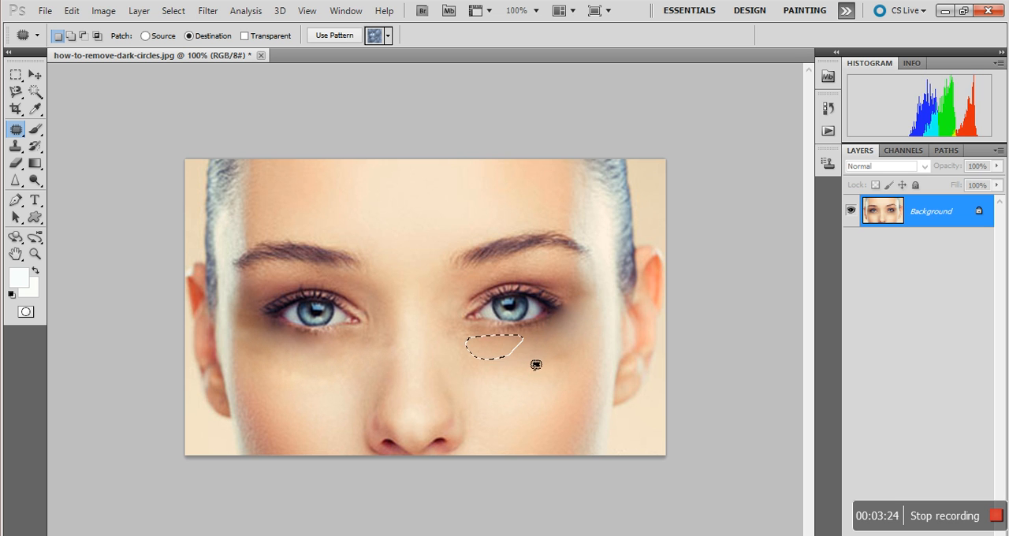
left_click(544, 400)
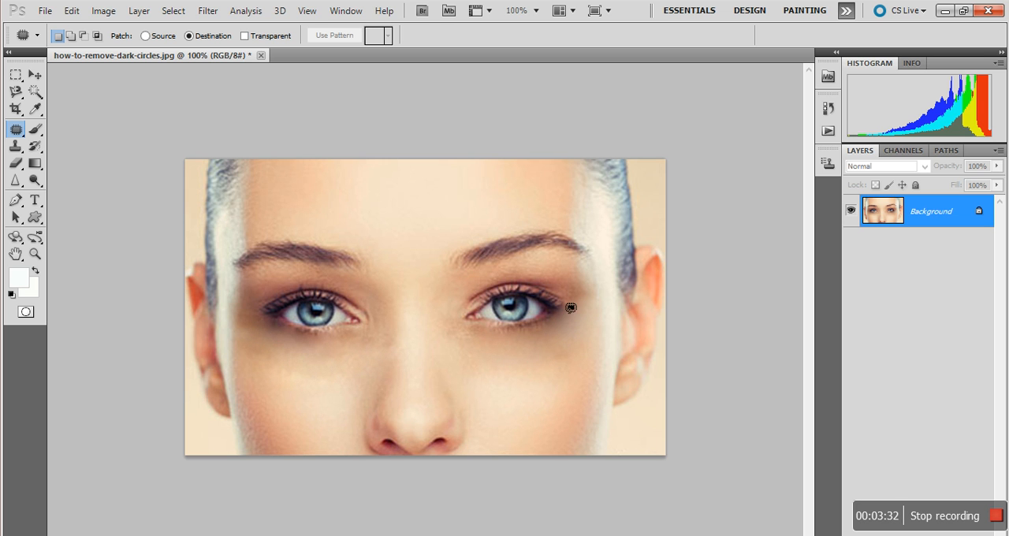
Step: Patch the remaining shadows at the outer corner and lower lid of the image's right eye with clean skin, and deselect
mouse_move(560, 377)
left_mouse_down()
mouse_move(605, 350)
mouse_move(590, 345)
left_mouse_up()
mouse_move(589, 345)
left_mouse_down()
mouse_move(595, 331)
mouse_move(582, 322)
mouse_move(614, 294)
mouse_move(603, 280)
mouse_move(581, 343)
left_mouse_up()
left_click(573, 393)
mouse_move(527, 367)
left_mouse_down()
mouse_move(485, 395)
mouse_move(520, 391)
mouse_move(525, 366)
mouse_move(537, 376)
mouse_move(566, 348)
mouse_move(566, 336)
mouse_move(543, 341)
mouse_move(579, 347)
left_mouse_up()
key("ctrl+d")
mouse_move(533, 376)
left_mouse_down()
mouse_move(534, 362)
mouse_move(554, 363)
mouse_move(541, 361)
mouse_move(535, 383)
mouse_move(566, 365)
mouse_move(588, 300)
mouse_move(556, 339)
mouse_move(513, 342)
left_mouse_up()
left_click(547, 376)
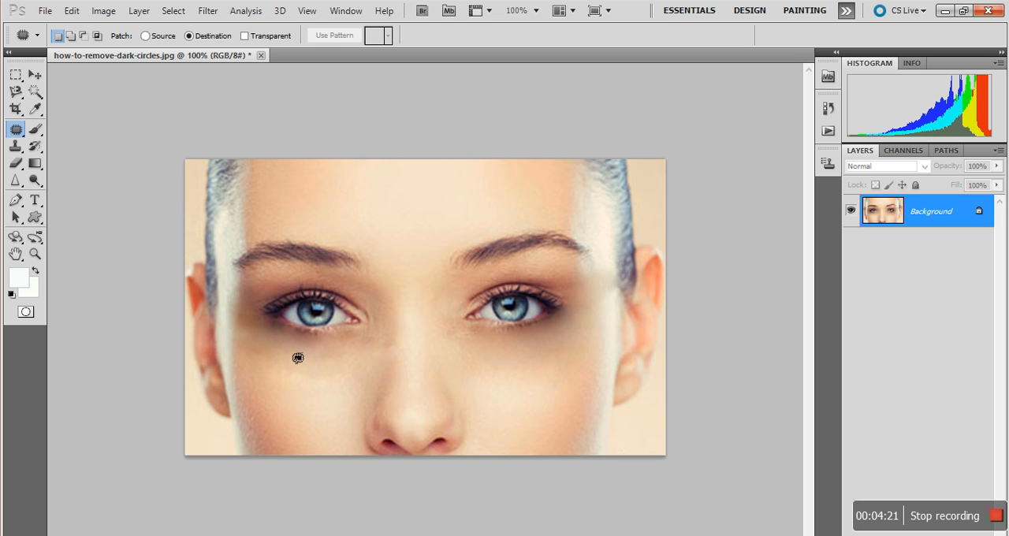
Step: Patch the brown shadow at the outer corner of the image's left eye with clean cheek skin, and deselect
mouse_move(290, 367)
left_mouse_down()
mouse_move(299, 373)
mouse_move(312, 361)
mouse_move(272, 337)
mouse_move(324, 353)
mouse_move(321, 346)
mouse_move(271, 340)
left_mouse_up()
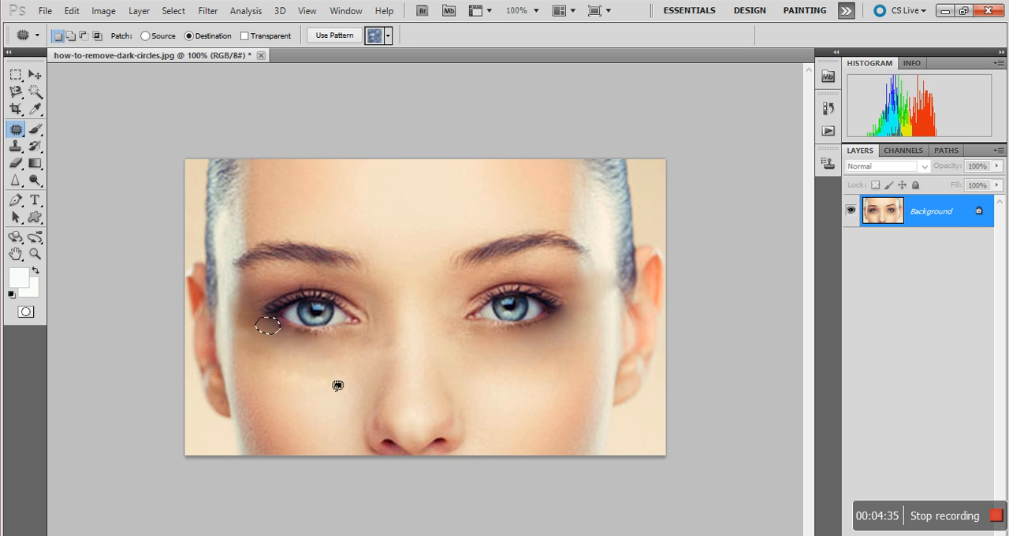
mouse_move(324, 371)
left_mouse_down()
mouse_move(276, 374)
mouse_move(276, 383)
mouse_move(313, 391)
mouse_move(331, 382)
mouse_move(290, 352)
mouse_move(264, 332)
left_mouse_up()
left_click(254, 390)
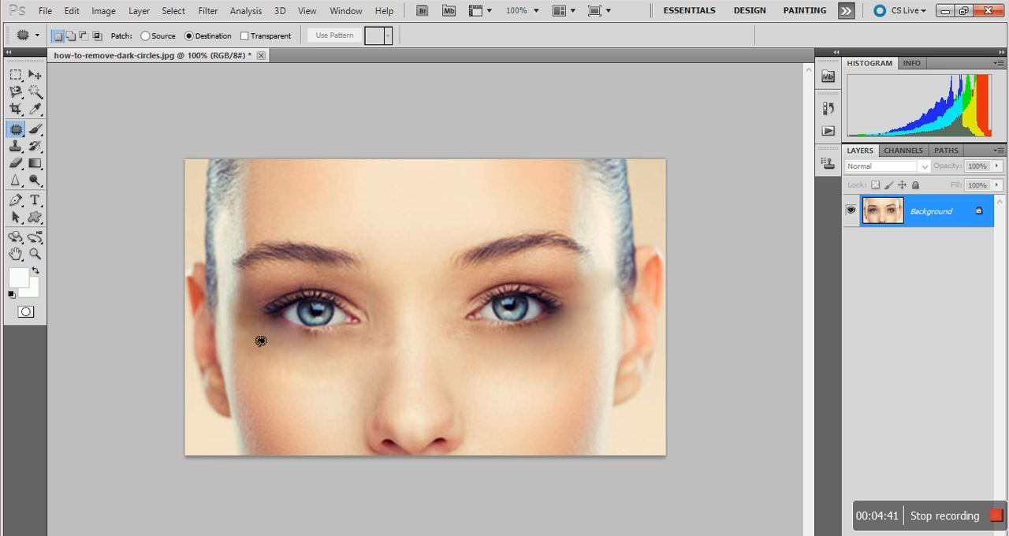
mouse_move(268, 379)
left_mouse_down()
mouse_move(283, 357)
mouse_move(253, 337)
mouse_move(277, 359)
left_mouse_up()
left_click(318, 422)
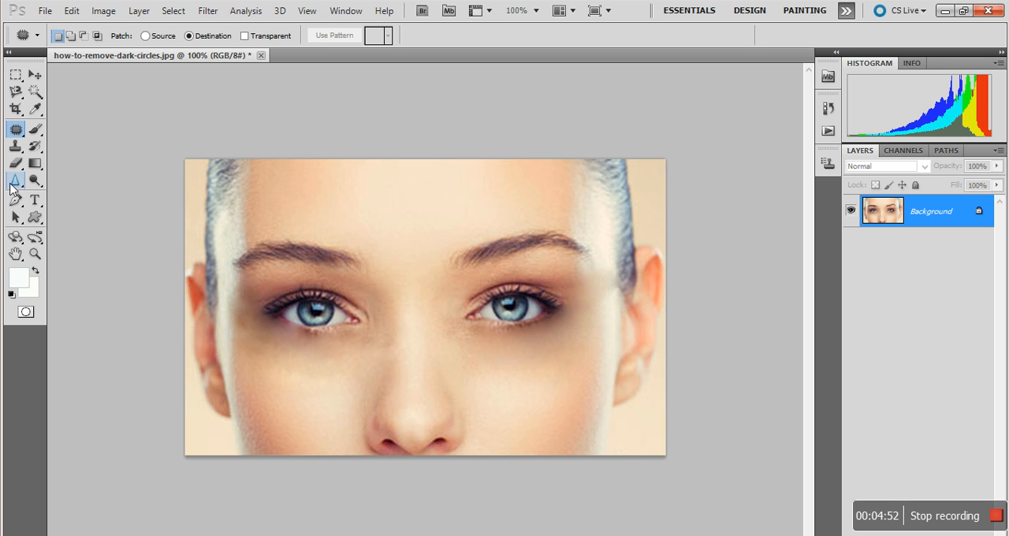
Step: Try the Sharpen tool at 50% strength on the cheek under the image's left eye, and undo the strokes
left_click(14, 183)
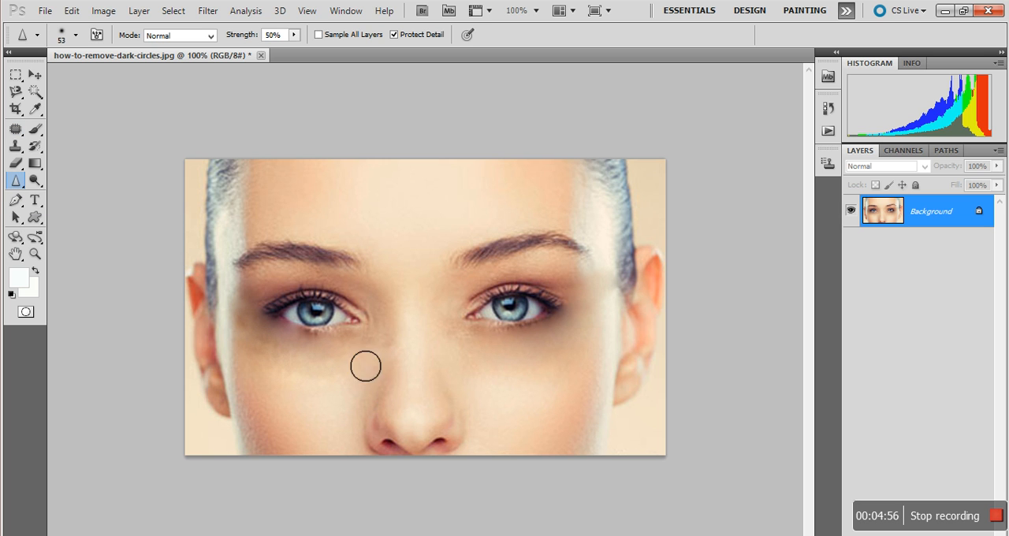
mouse_move(328, 385)
left_mouse_down()
mouse_move(299, 381)
mouse_move(324, 402)
left_mouse_up()
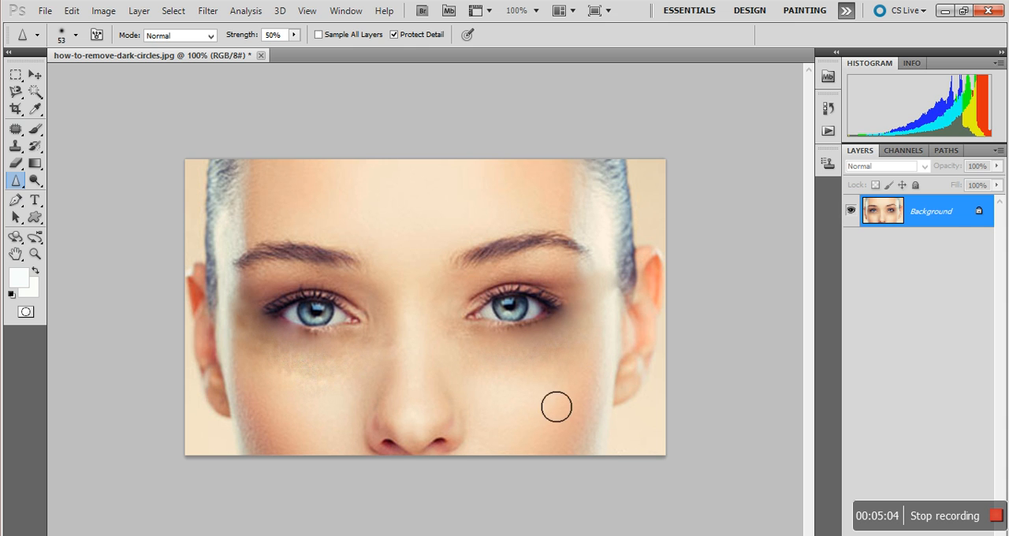
mouse_move(337, 387)
left_mouse_down()
mouse_move(285, 376)
mouse_move(349, 385)
mouse_move(308, 387)
mouse_move(359, 395)
mouse_move(323, 401)
mouse_move(310, 396)
mouse_move(368, 385)
mouse_move(303, 388)
mouse_move(349, 389)
mouse_move(315, 395)
mouse_move(364, 396)
left_mouse_up()
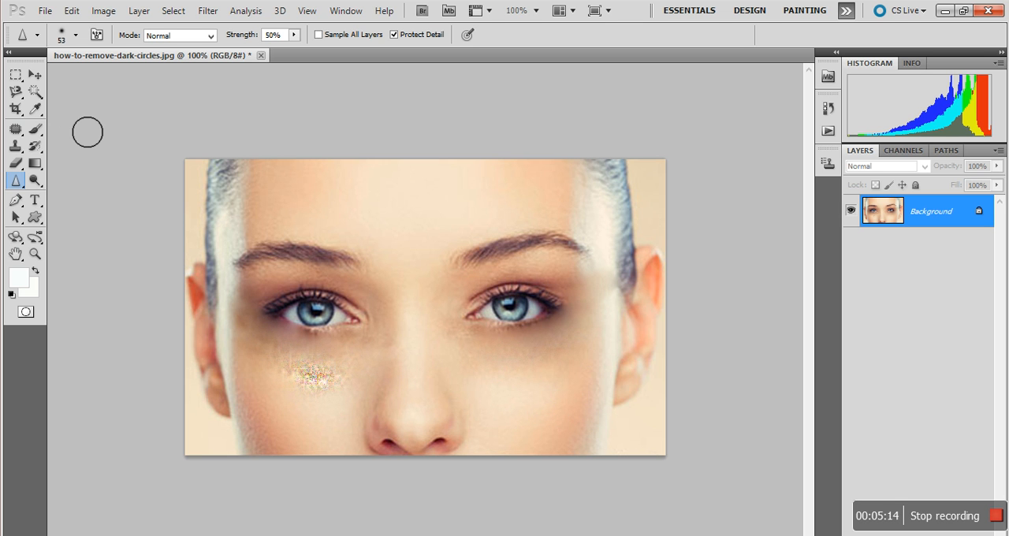
key("ctrl+z")
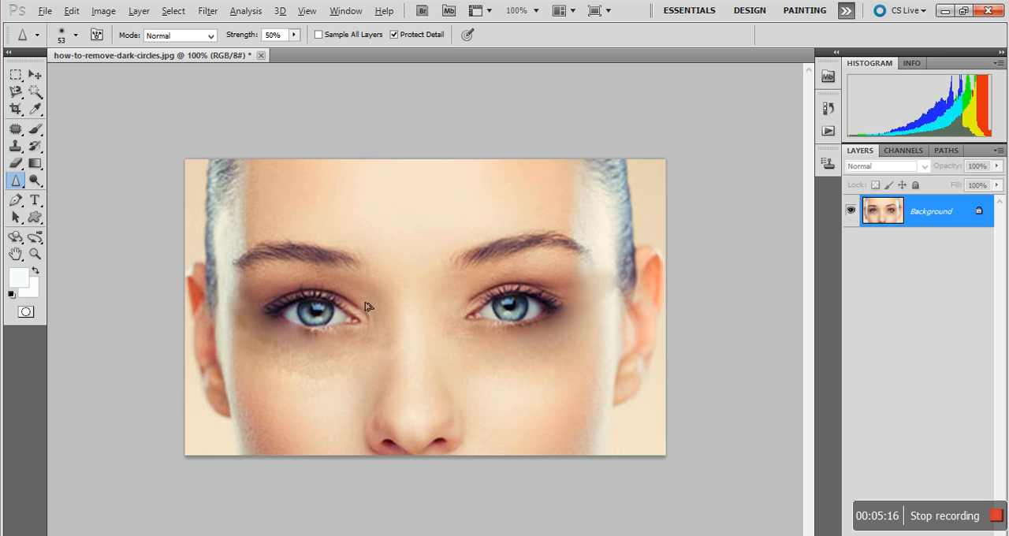
key("ctrl+alt+z")
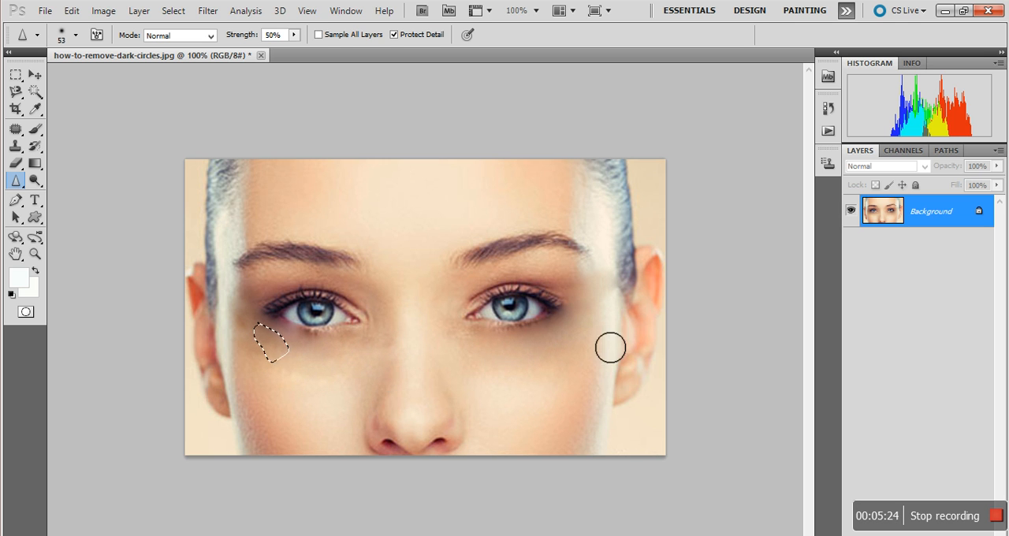
key("j")
left_click(274, 415)
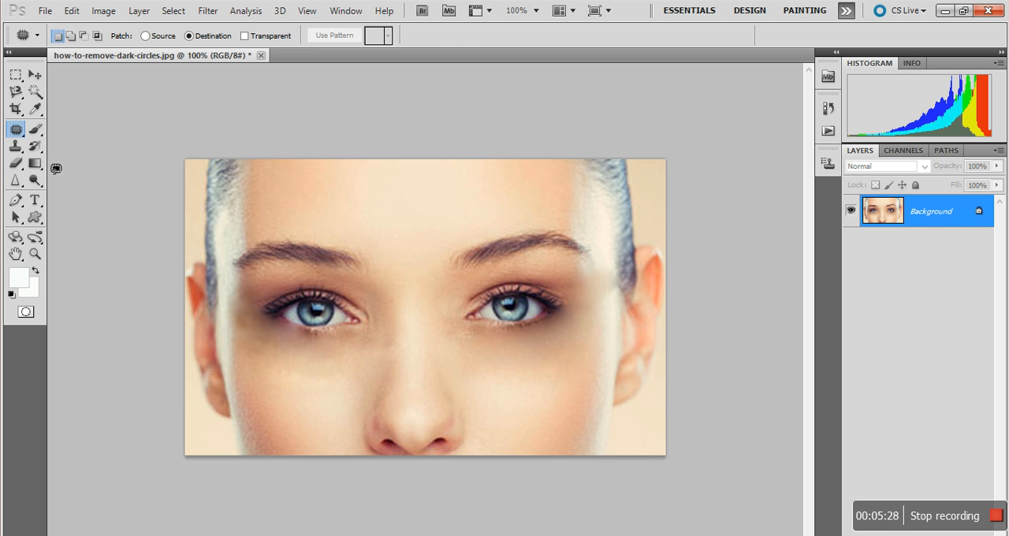
left_click(18, 181)
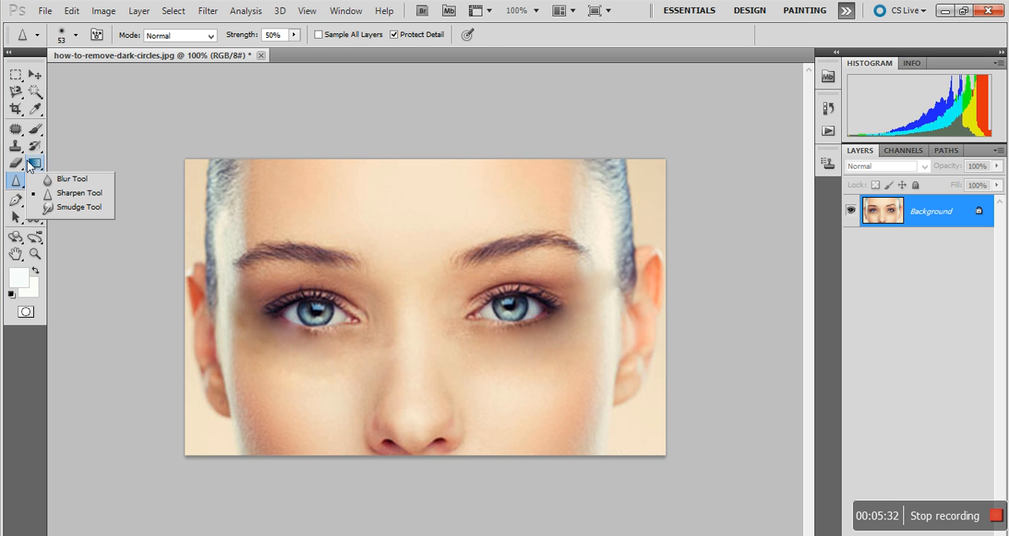
left_click(32, 164)
left_click(36, 181)
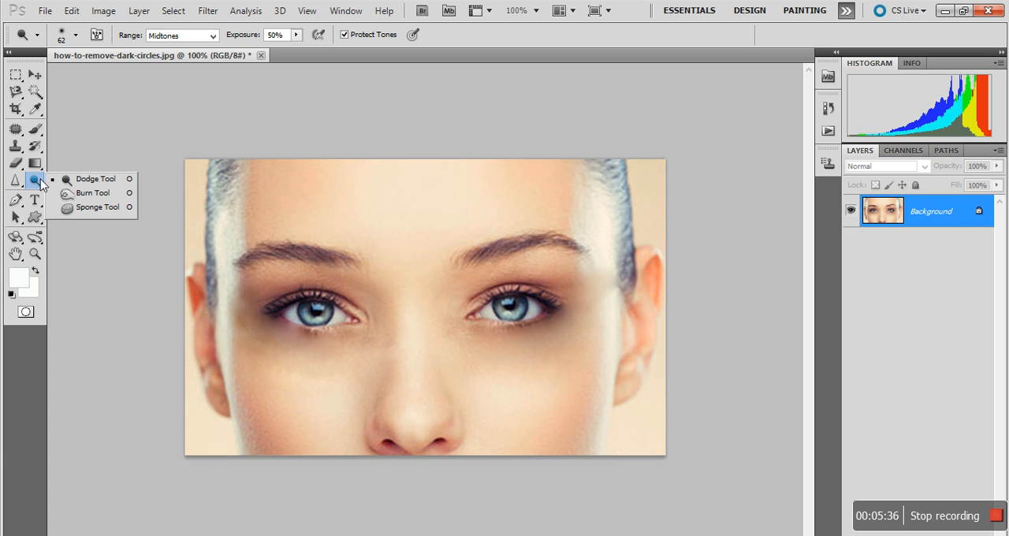
left_click(93, 207)
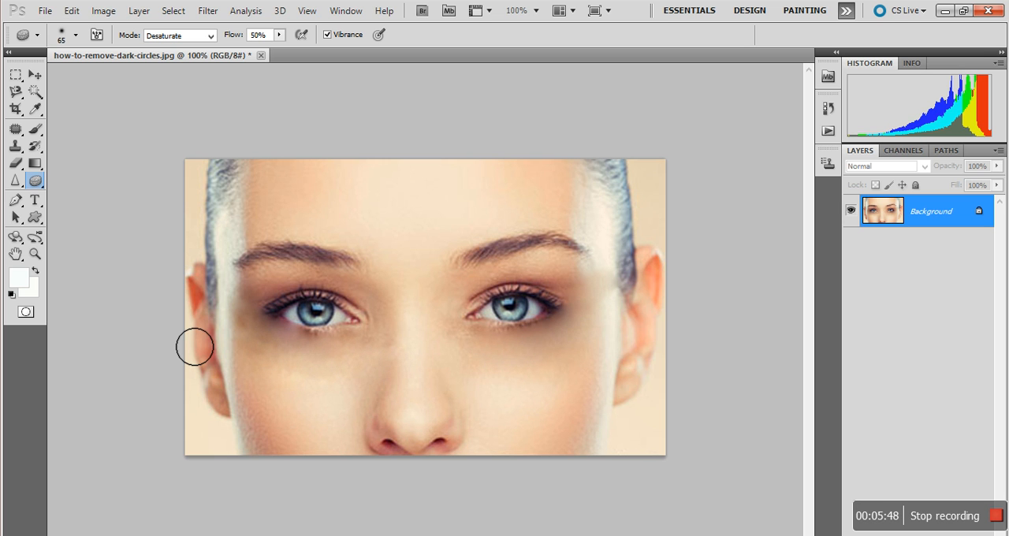
key("ctrl+z")
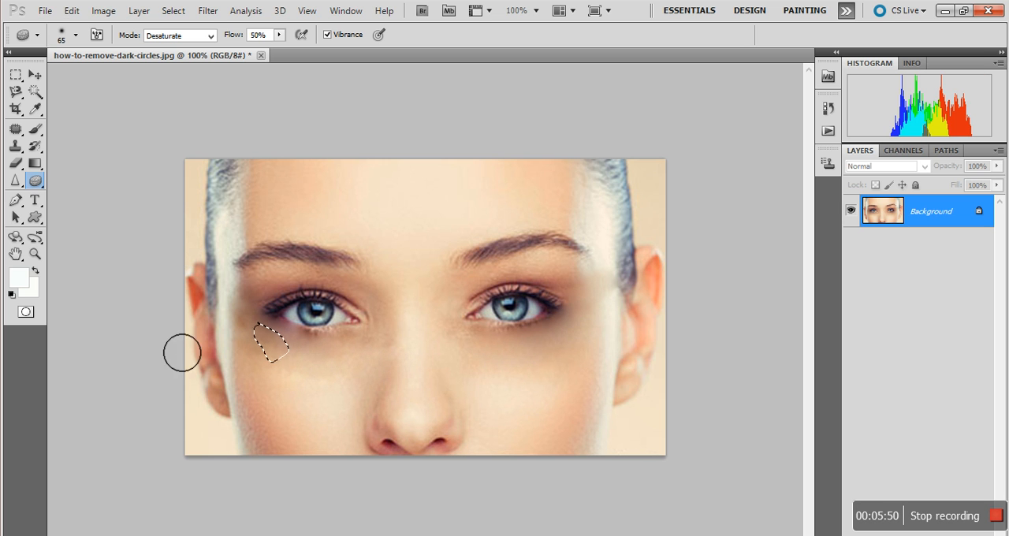
left_click(17, 131)
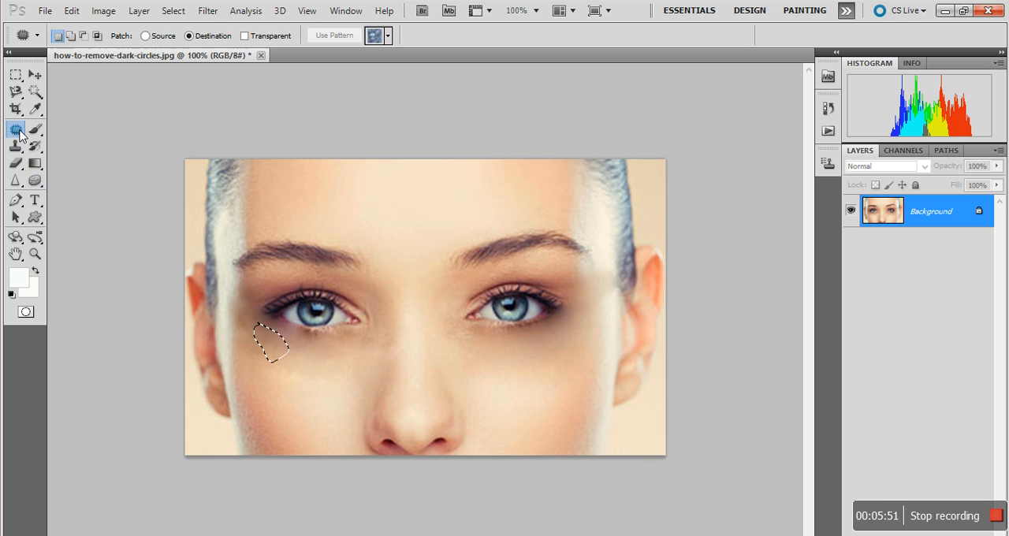
left_click(309, 397)
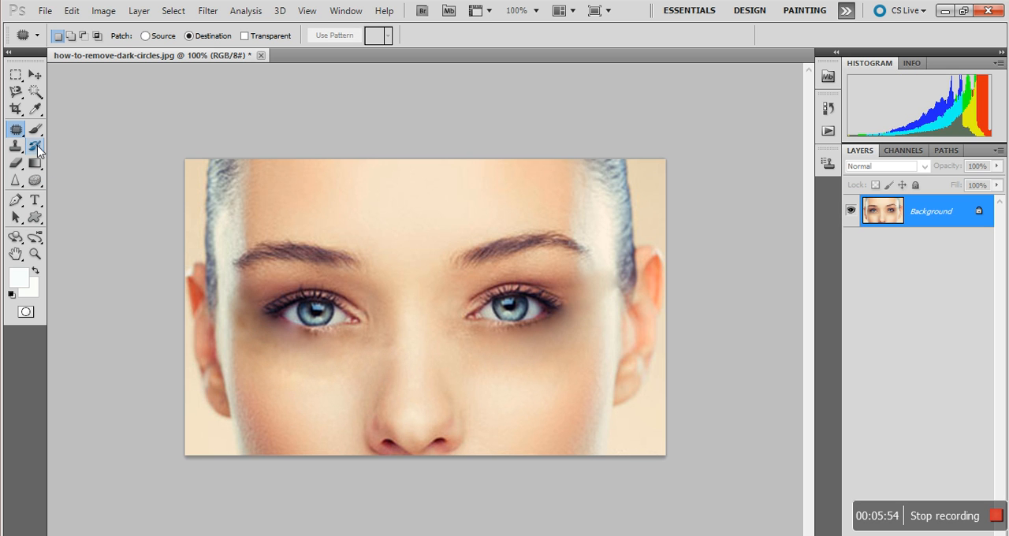
Step: Retouch the remaining blemishes under both eyes and beside the image's left eye with the Spot Healing Brush at size 20, using Proximity Match
left_click(36, 168)
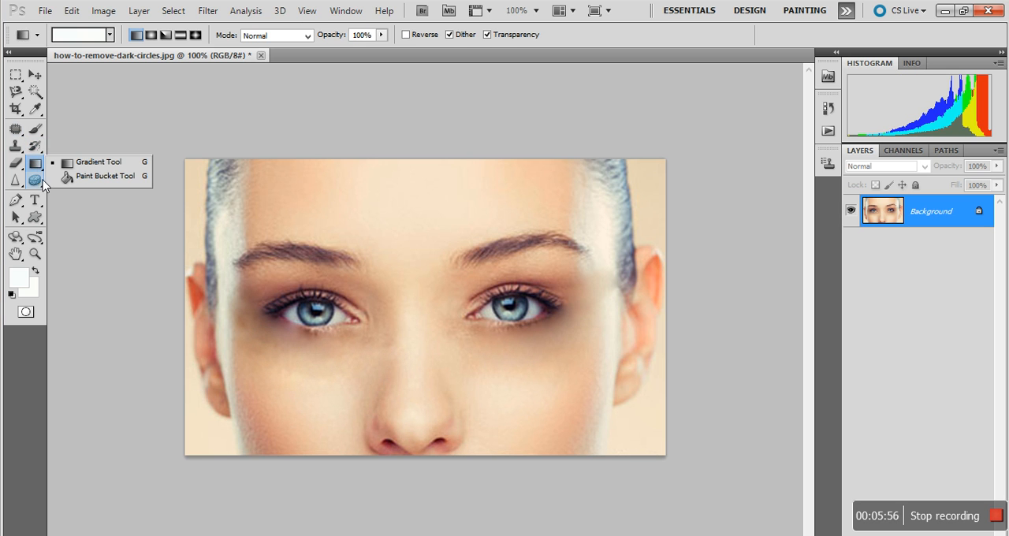
left_click(36, 182)
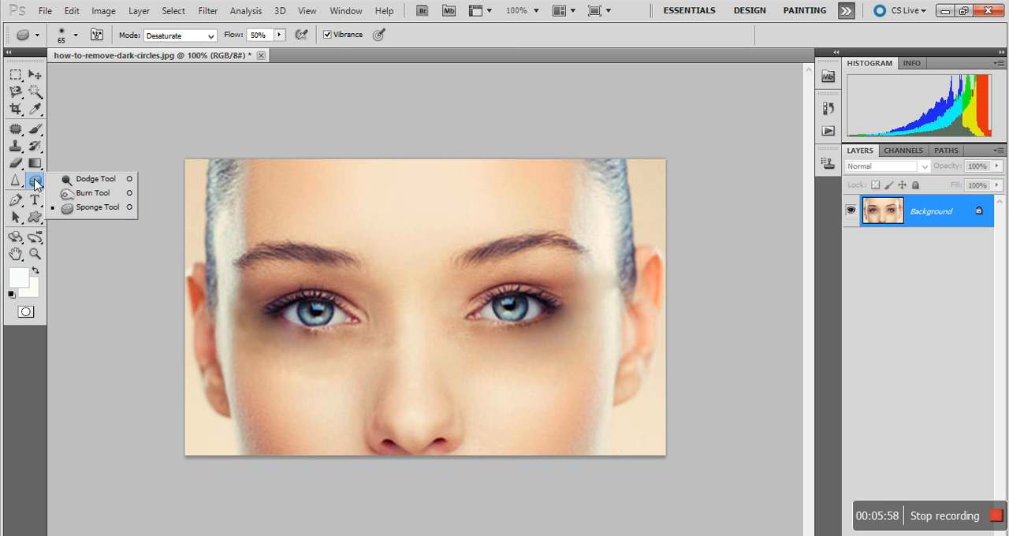
left_click(16, 130)
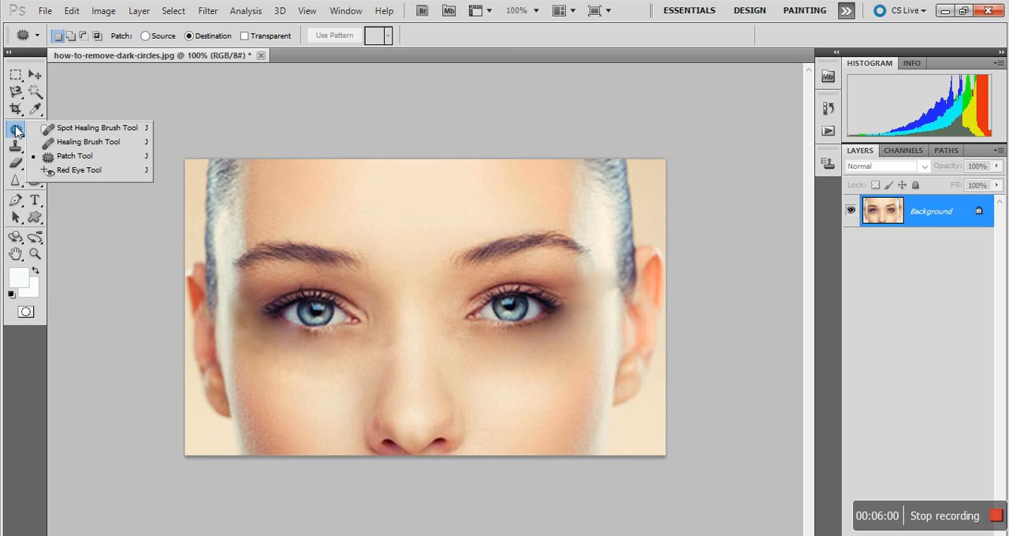
left_click(49, 132)
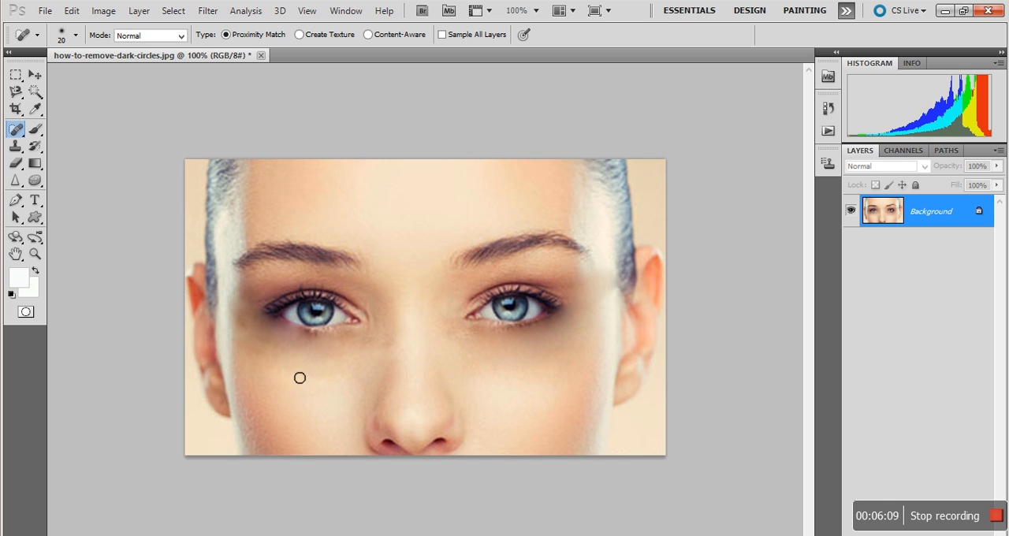
left_click_drag(292, 377, 350, 379)
left_click_drag(231, 306, 248, 322)
left_click_drag(477, 353, 508, 370)
left_click(513, 367)
left_click(267, 344)
Step: Patch the skin below the image's left eye, toward the inner corner, with clean cheek skin using the Patch tool in Destination mode
right_click(12, 133)
left_click(75, 156)
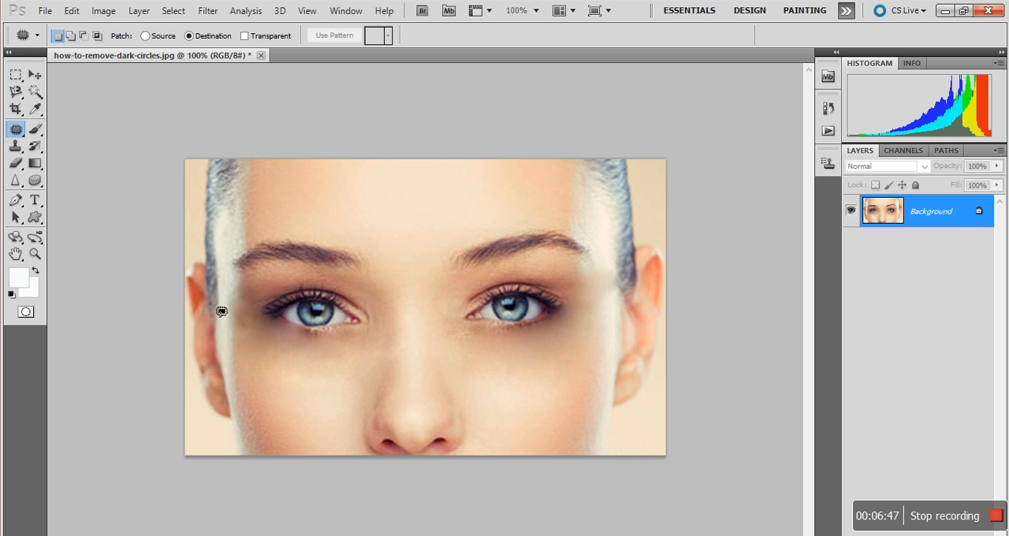
left_click_drag(324, 371, 299, 352)
mouse_move(276, 379)
left_mouse_down()
mouse_move(322, 378)
mouse_move(280, 333)
mouse_move(293, 353)
mouse_move(269, 340)
mouse_move(287, 358)
mouse_move(330, 370)
mouse_move(360, 354)
left_mouse_up()
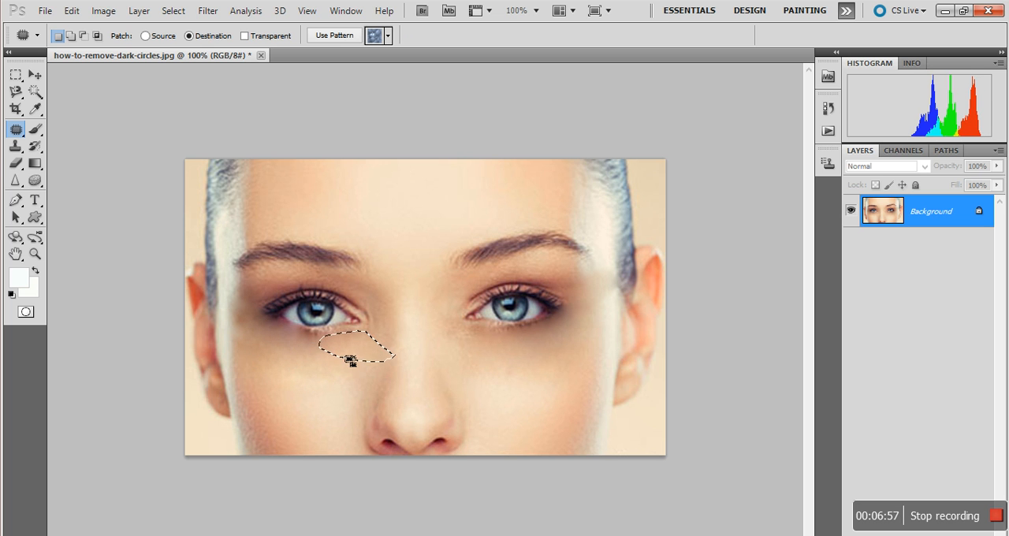
Step: Patch the outer corner and the area below the image's right eye with clean cheek skin, and deselect
mouse_move(526, 369)
left_mouse_down()
mouse_move(484, 381)
mouse_move(510, 385)
mouse_move(523, 368)
mouse_move(501, 347)
mouse_move(578, 338)
mouse_move(602, 323)
left_mouse_up()
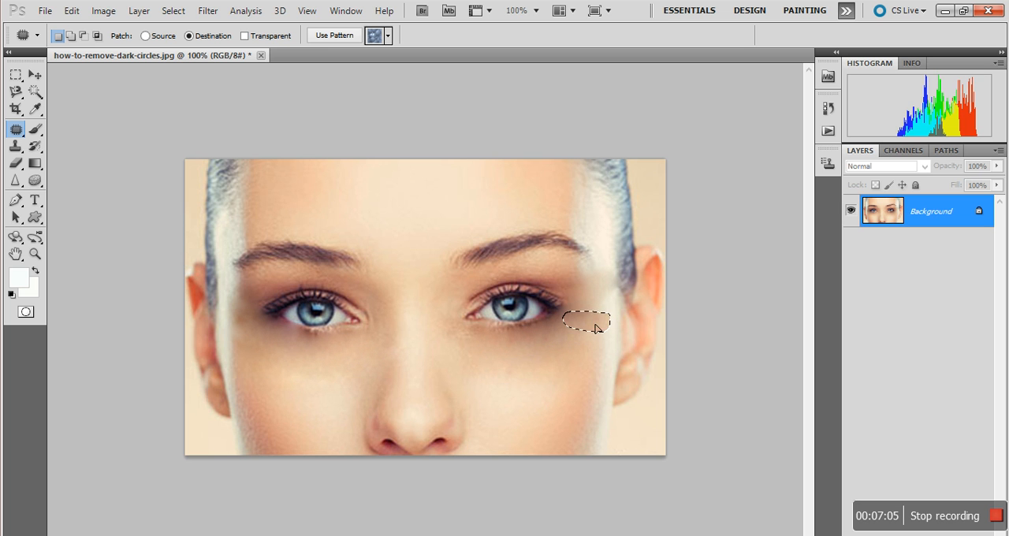
mouse_move(527, 378)
left_mouse_down()
mouse_move(501, 390)
mouse_move(500, 400)
mouse_move(550, 409)
mouse_move(532, 384)
mouse_move(541, 350)
mouse_move(567, 337)
mouse_move(516, 352)
left_mouse_up()
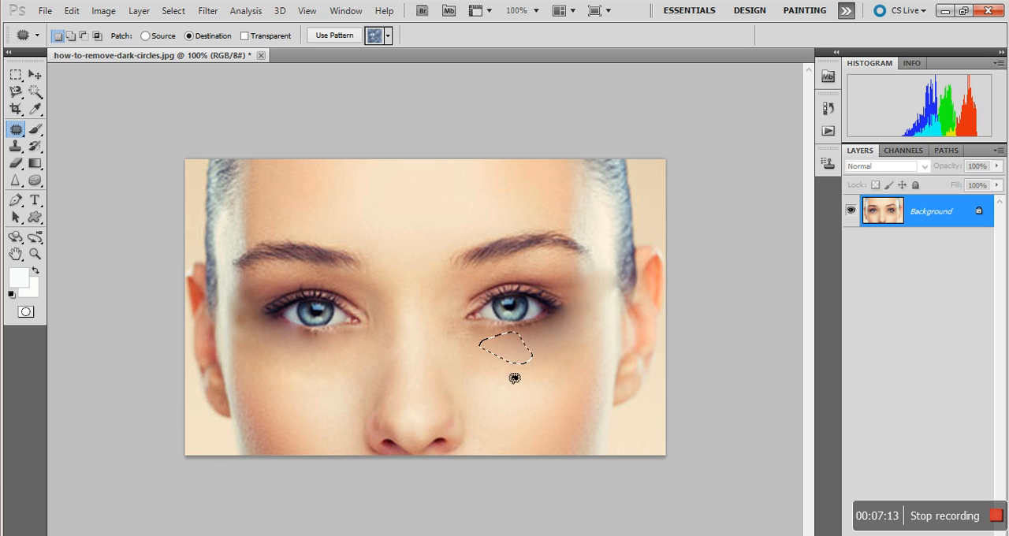
key("ctrl+d")
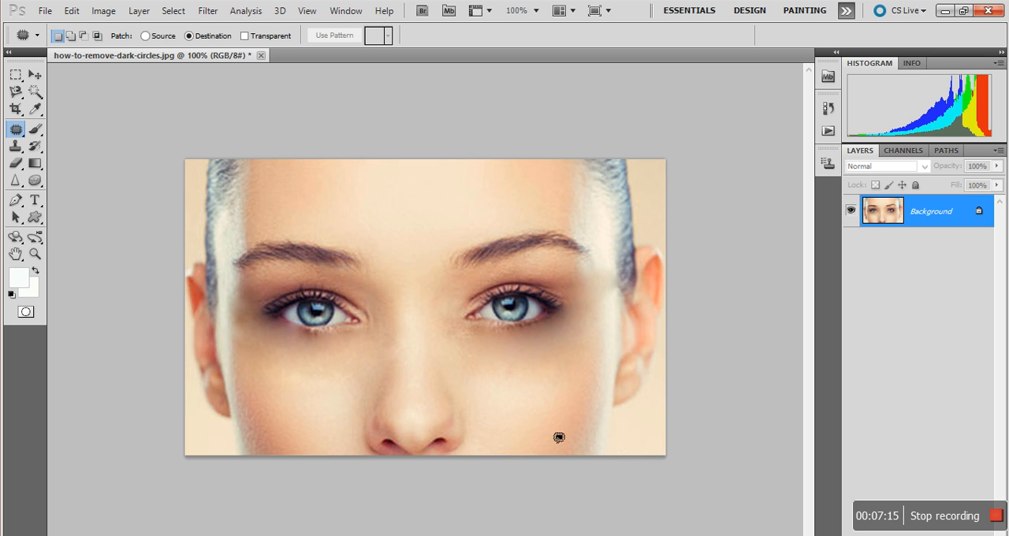
Step: Patch the outer corner and inner under-eye of the image's left eye and the outer under-eye of the image's right eye, and deselect
mouse_move(344, 375)
left_mouse_down()
mouse_move(311, 377)
mouse_move(313, 401)
mouse_move(343, 396)
mouse_move(343, 372)
mouse_move(317, 385)
mouse_move(310, 355)
mouse_move(252, 338)
left_mouse_up()
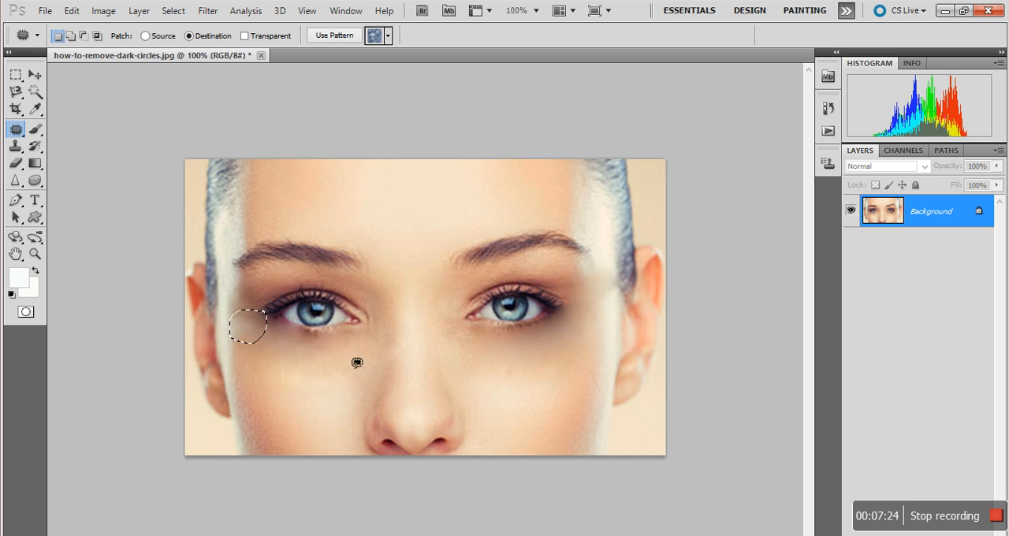
mouse_move(351, 376)
left_mouse_down()
mouse_move(322, 399)
mouse_move(360, 387)
mouse_move(283, 365)
mouse_move(282, 353)
mouse_move(377, 361)
left_mouse_up()
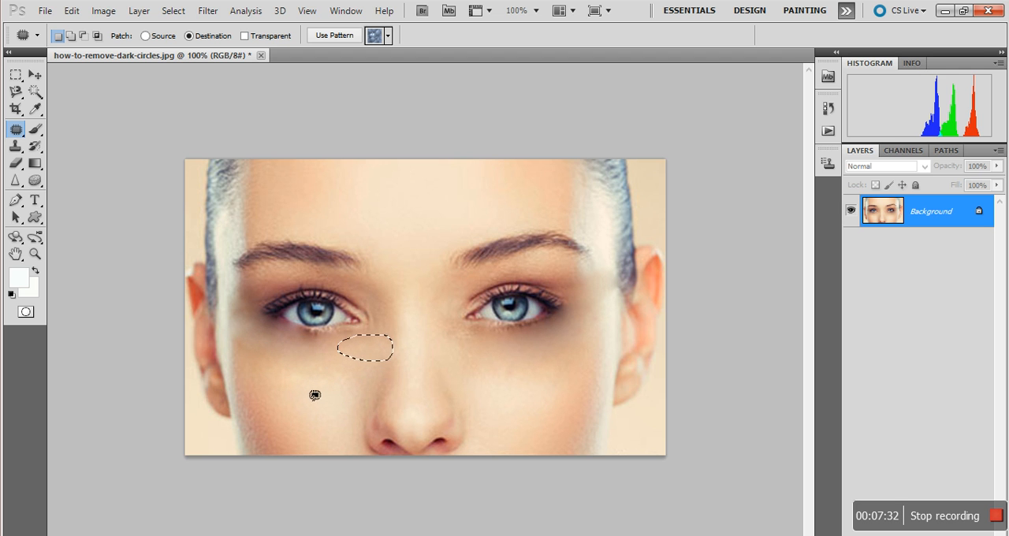
left_click(317, 398)
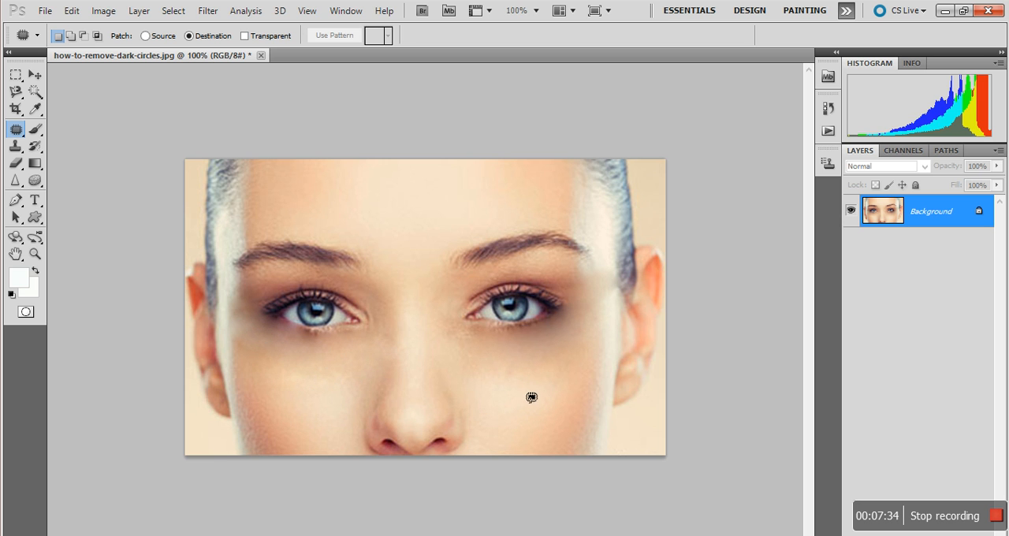
mouse_move(518, 381)
left_mouse_down()
mouse_move(499, 415)
mouse_move(540, 398)
mouse_move(517, 389)
mouse_move(545, 370)
mouse_move(537, 357)
mouse_move(584, 339)
left_mouse_up()
key("ctrl+d")
Step: Save the retouched portrait to the Desktop as how-to-remove-dark-circles22.jpg in JPEG format at quality 8 (High), Baseline ("Standard")
left_click(45, 11)
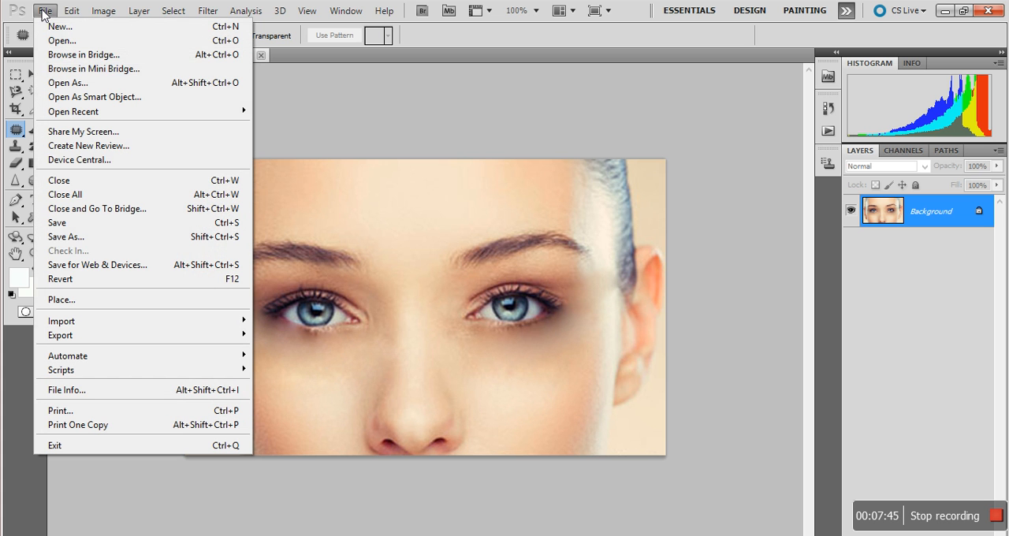
left_click(87, 238)
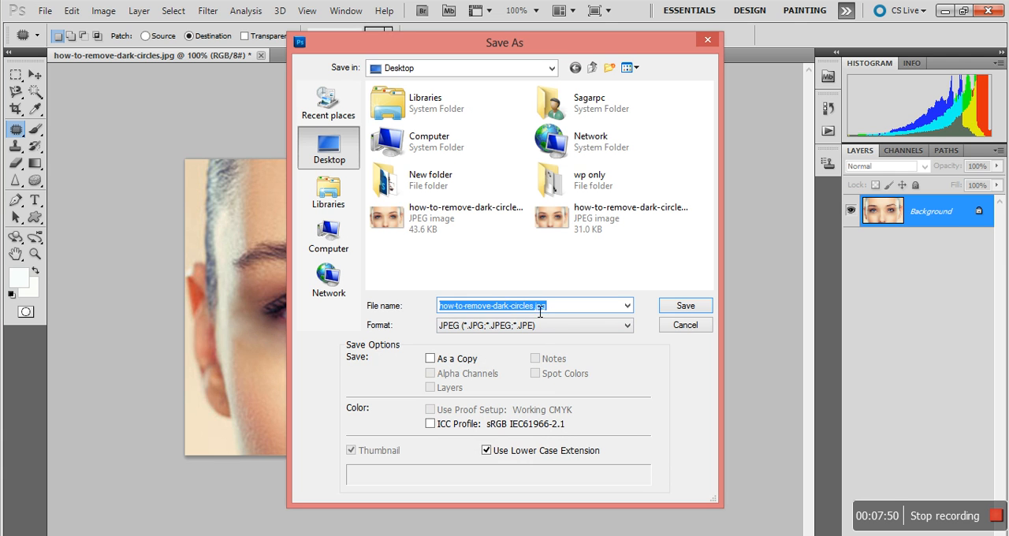
left_click(539, 307)
type("22")
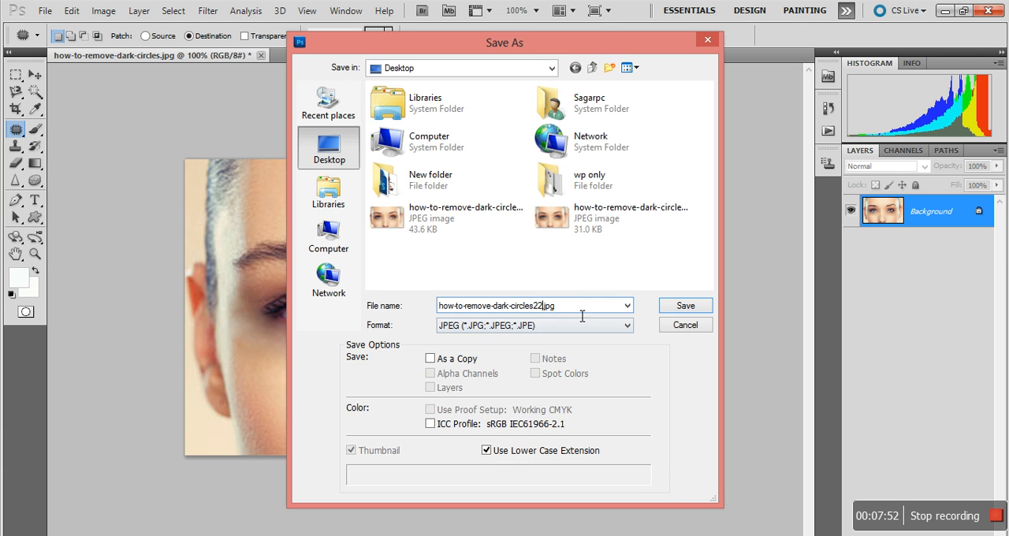
left_click(683, 307)
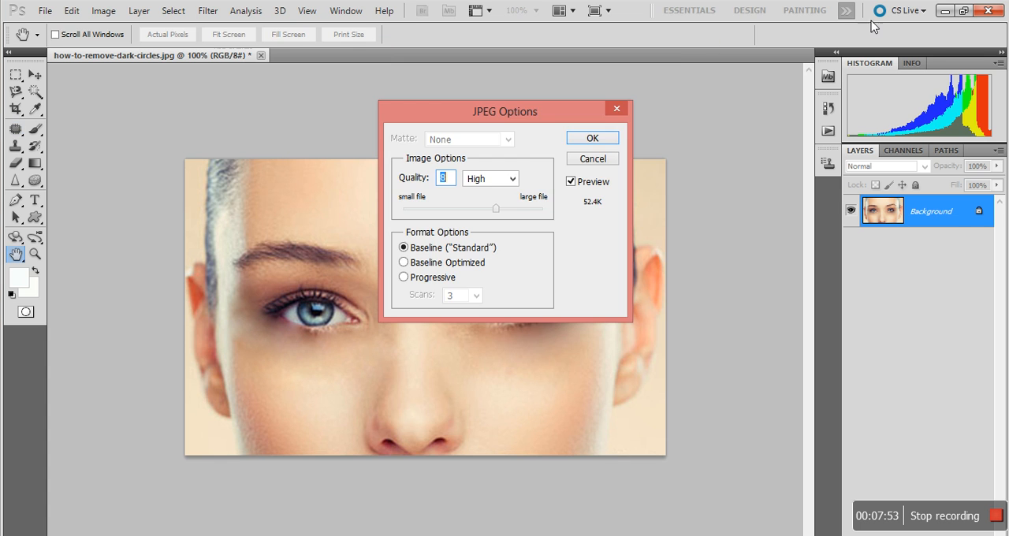
left_click(583, 140)
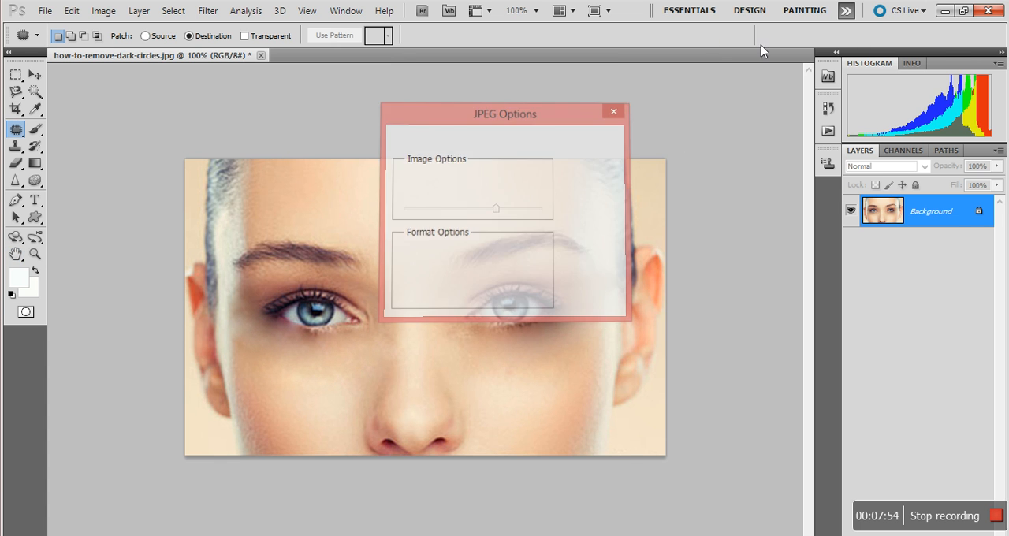
Step: Switch to the desktop and open the original how-to-remove-dark-circles.jpg in Windows Photo Viewer
left_click(943, 11)
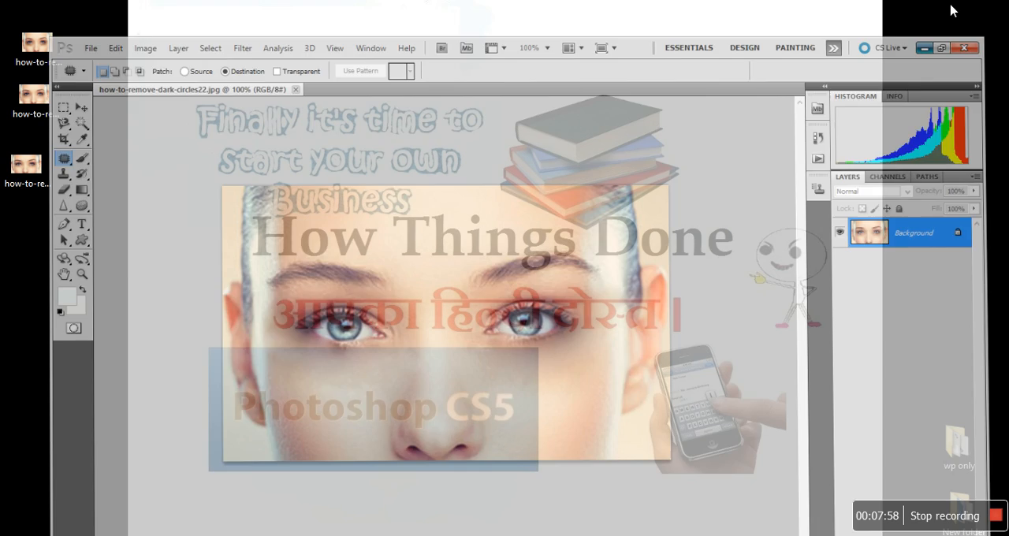
left_click(32, 174)
left_click_drag(34, 96, 373, 100)
double_click(35, 46)
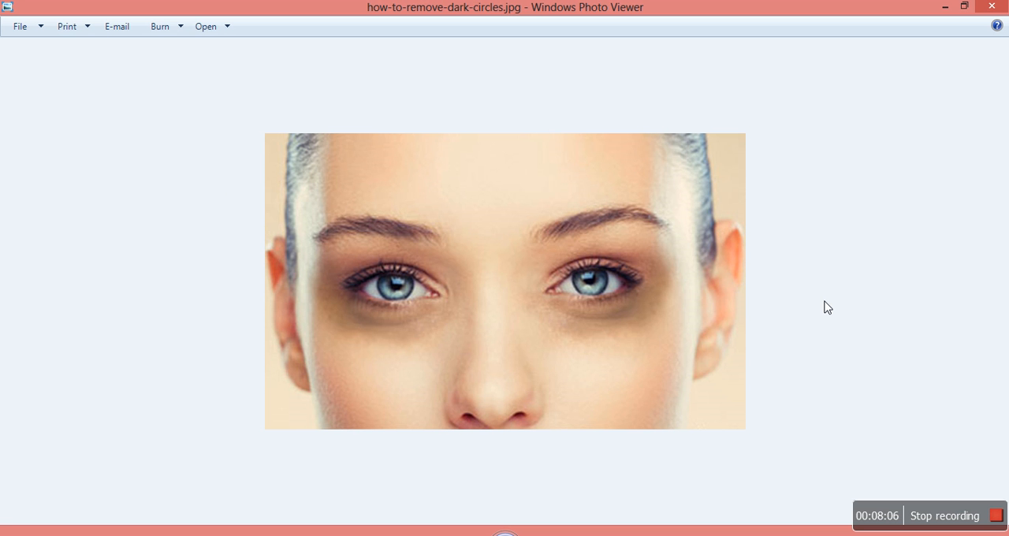
Step: Compare the under-eye areas in how-to-remove-dark-circles.jpg, how-to-remove-dark-circles22.jpg and how-to-remove-dark-circle2s.jpg by switching between the images
key("Right")
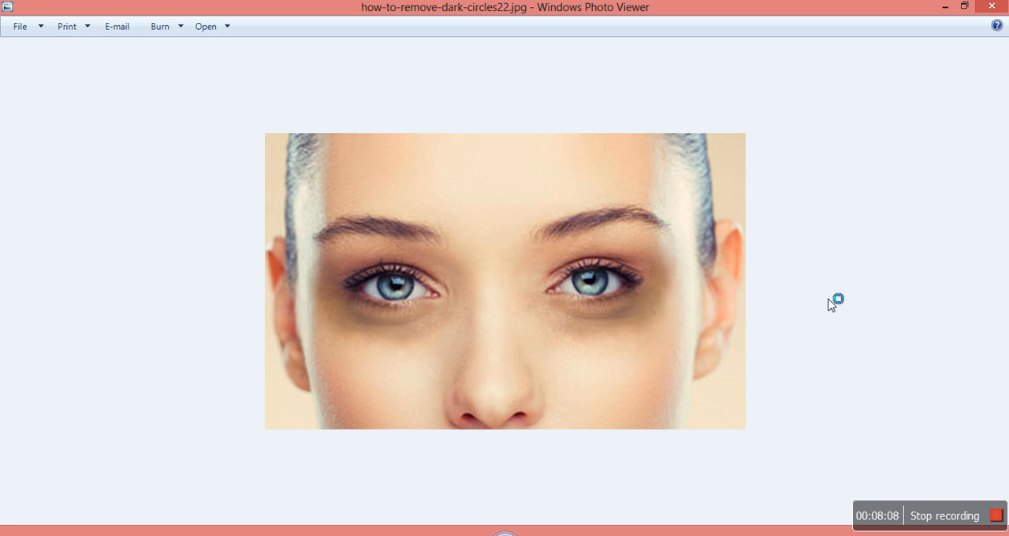
key("Left")
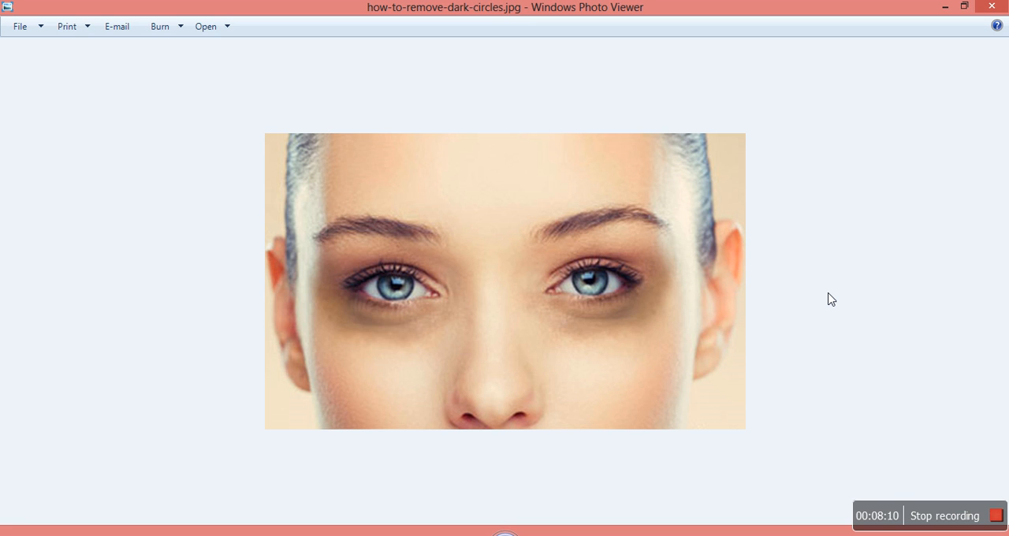
key("Right")
key("Left")
key("Right")
key("Right")
key("Right")
key("Left")
key("Right")
key("Right")
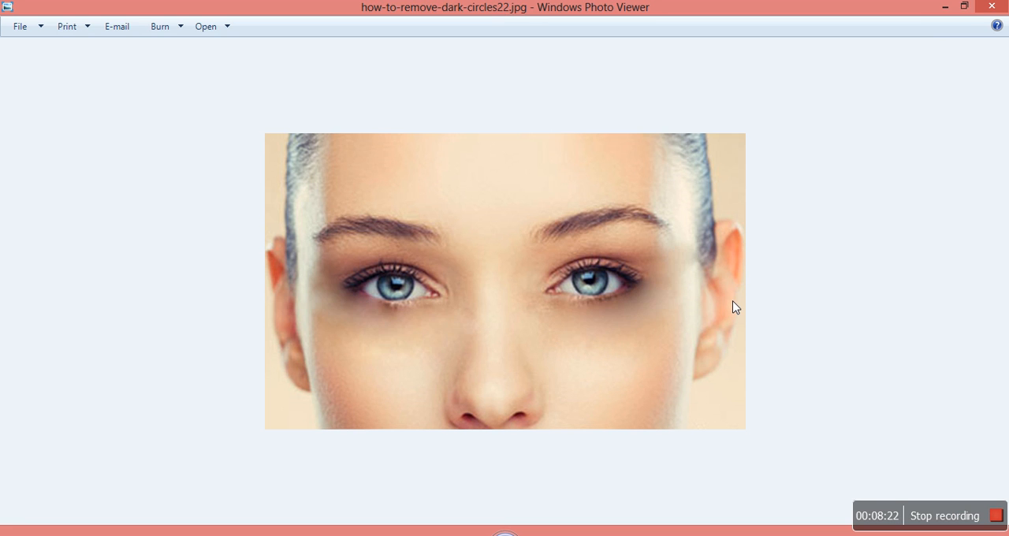
key("Left")
key("Left")
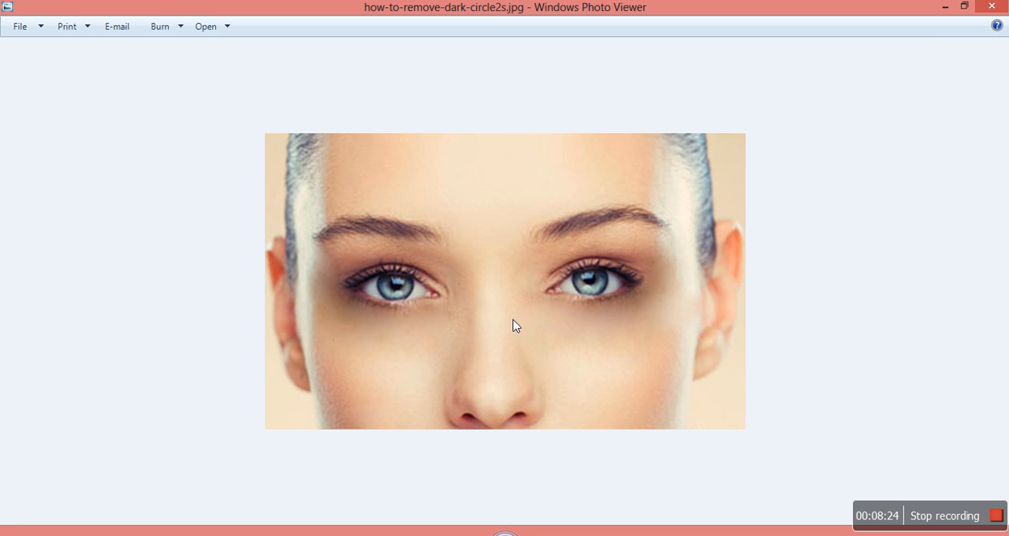
key("Right")
key("Right")
key("Left")
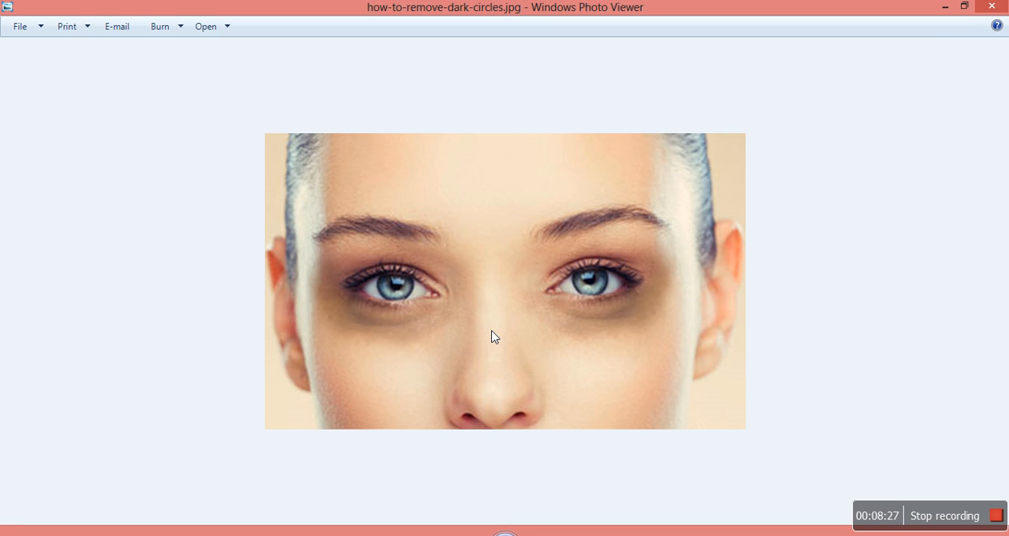
key("Left")
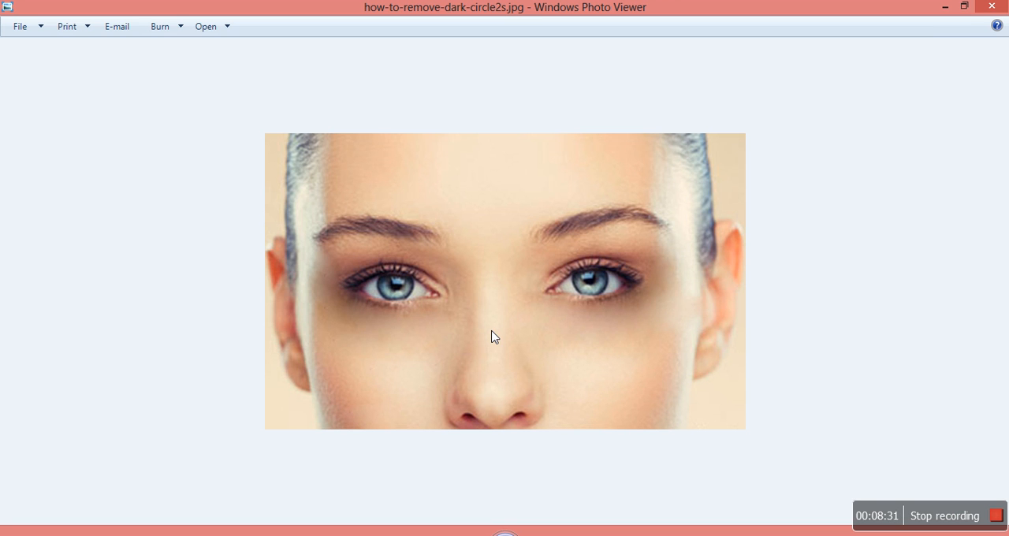
key("Right")
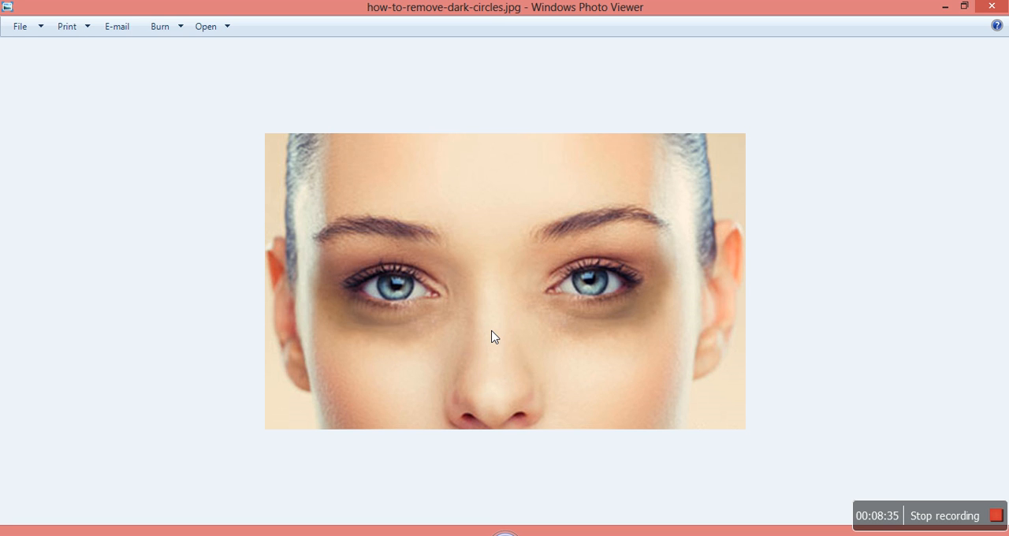
key("Right")
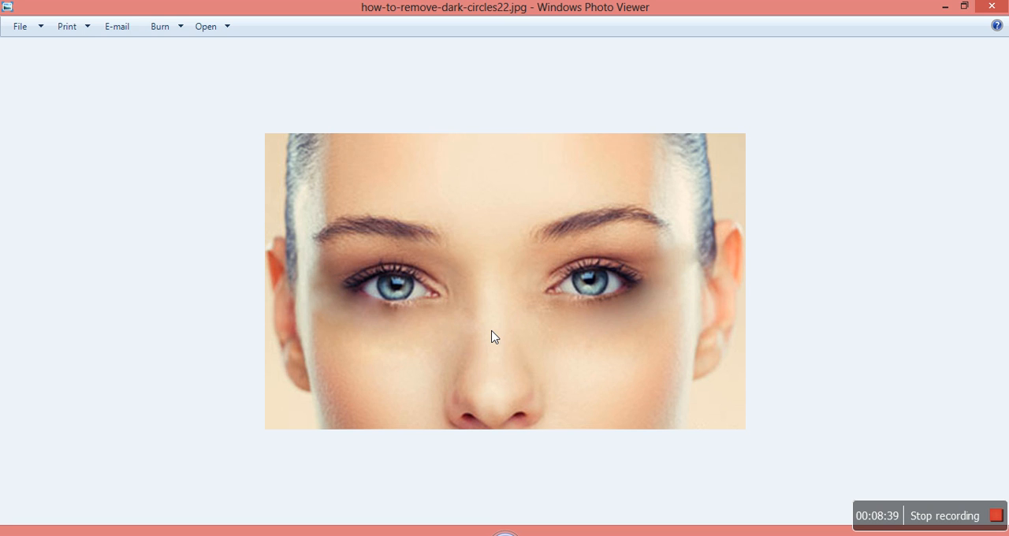
key("Right")
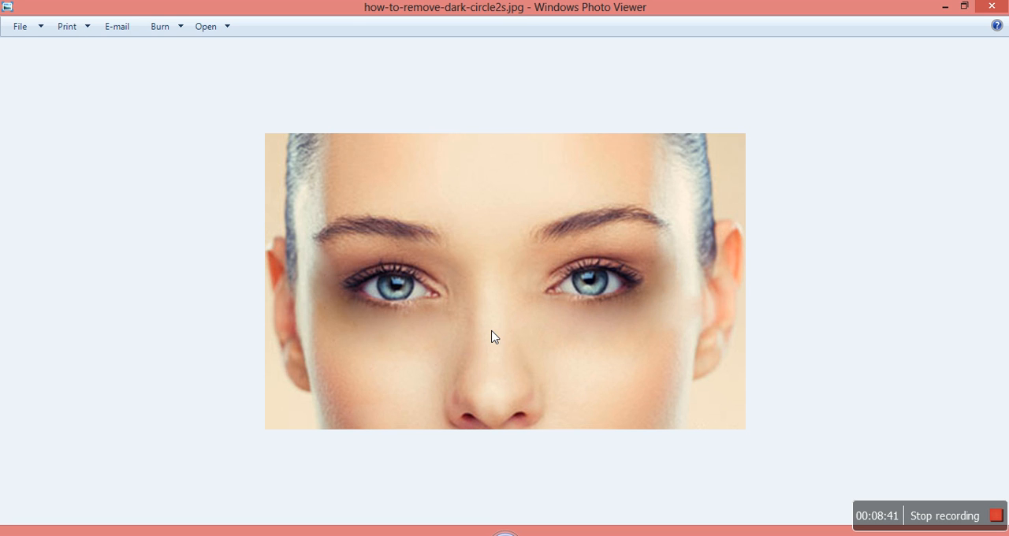